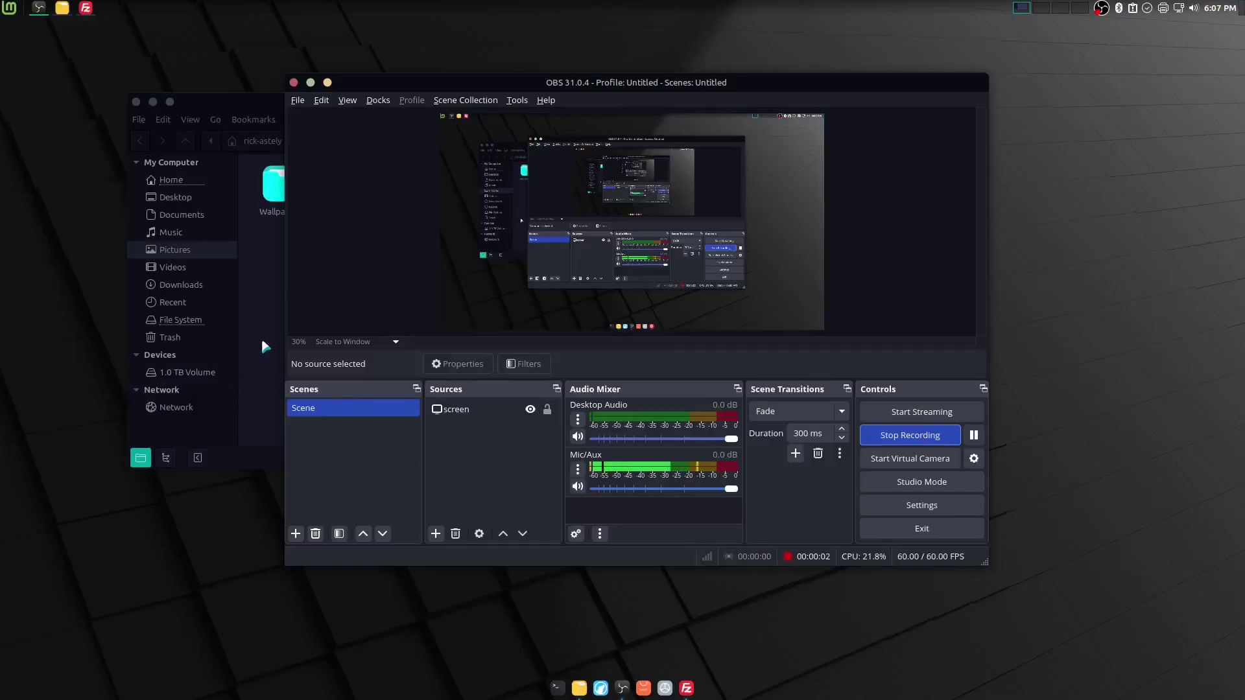
- Move the Pictures window to the lower left and reorder the pinned FileZilla dock icon after OBS
click(263, 344)
drag(548, 111, 490, 288)
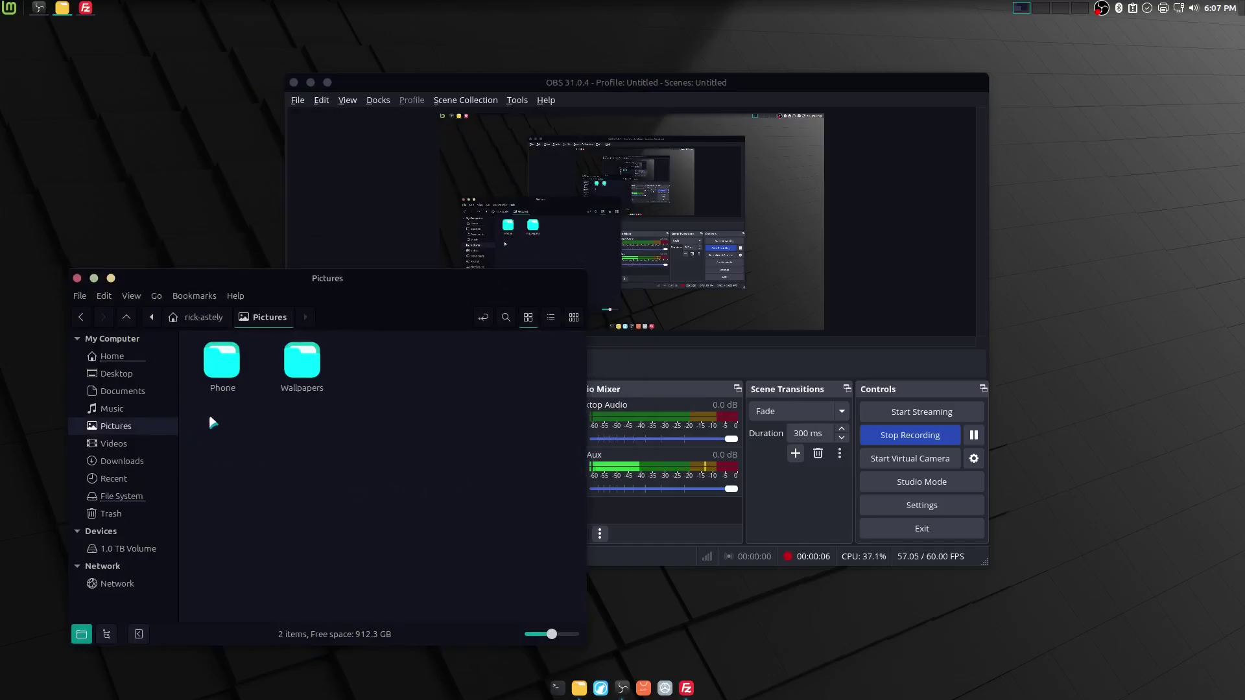
right_click(686, 688)
click(691, 641)
drag(686, 688, 644, 662)
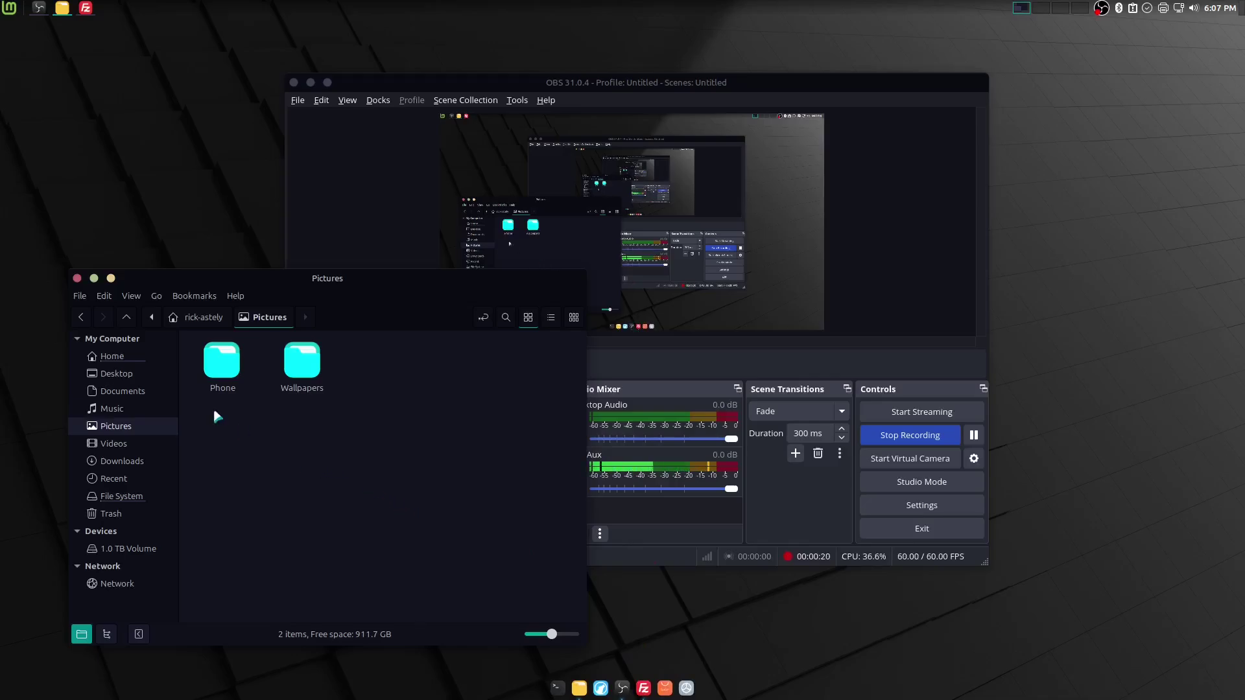
- Open the Wallpapers folder's 297 images, then choose Change Desktop Background from the desktop menu
double_click(304, 363)
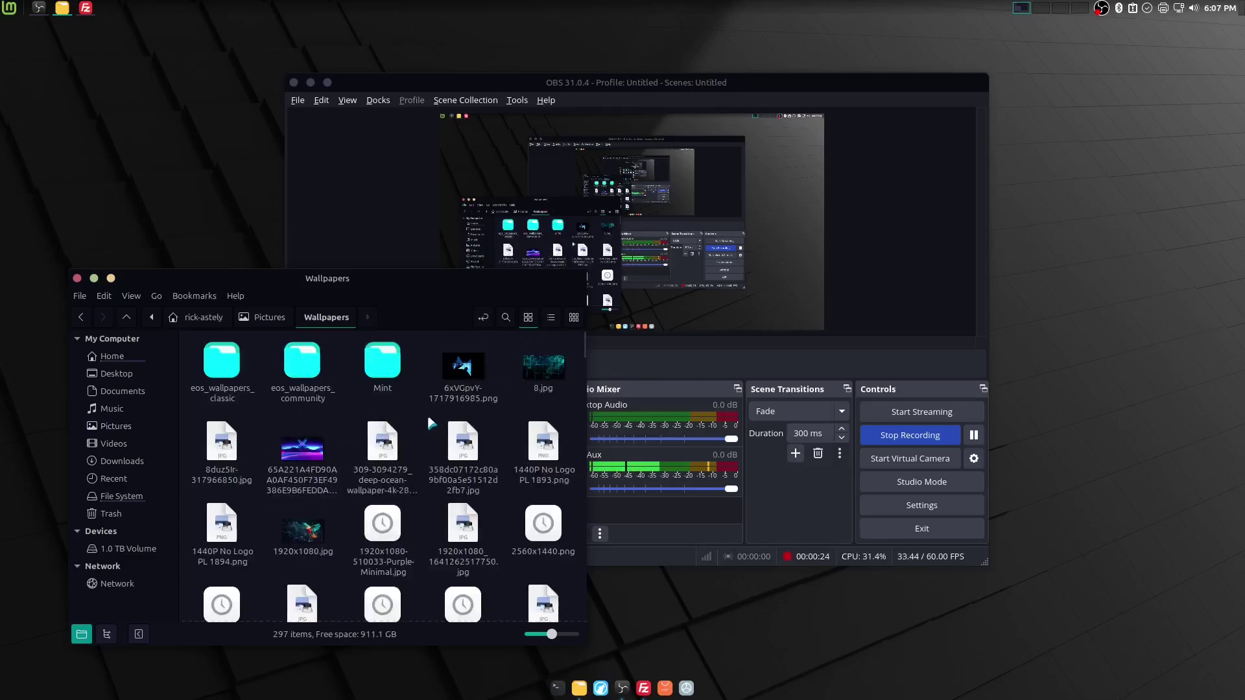
right_click(1064, 316)
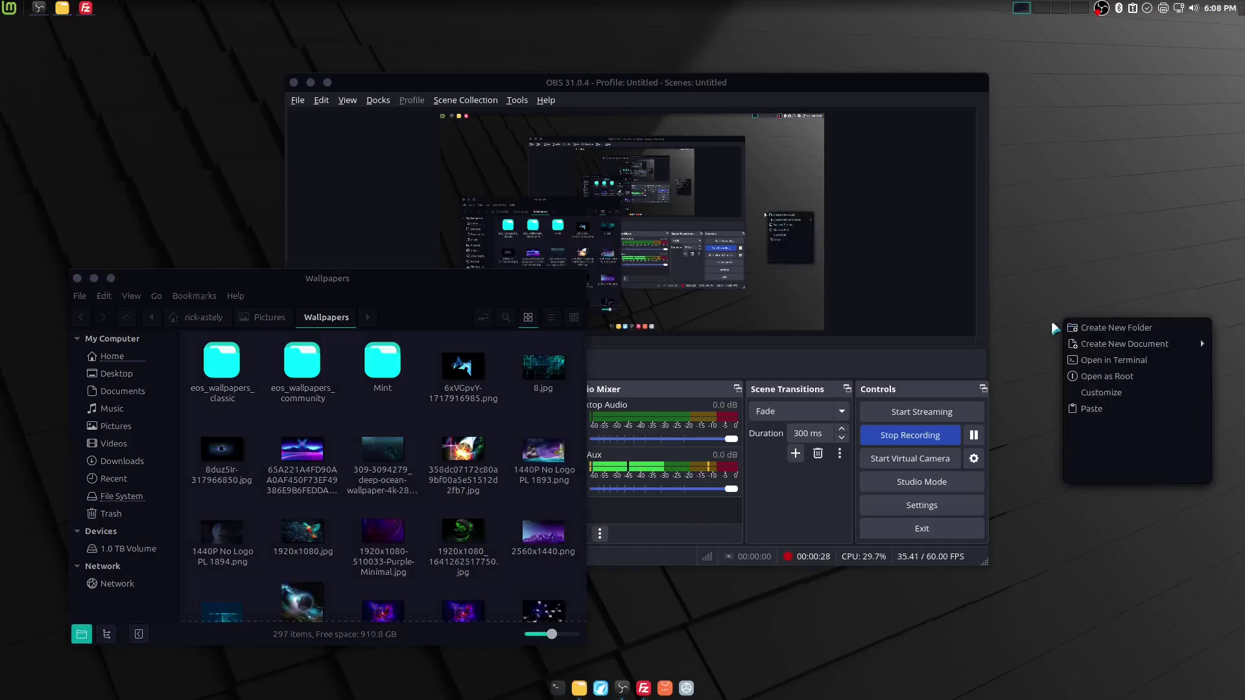
click(1048, 363)
right_click(1025, 188)
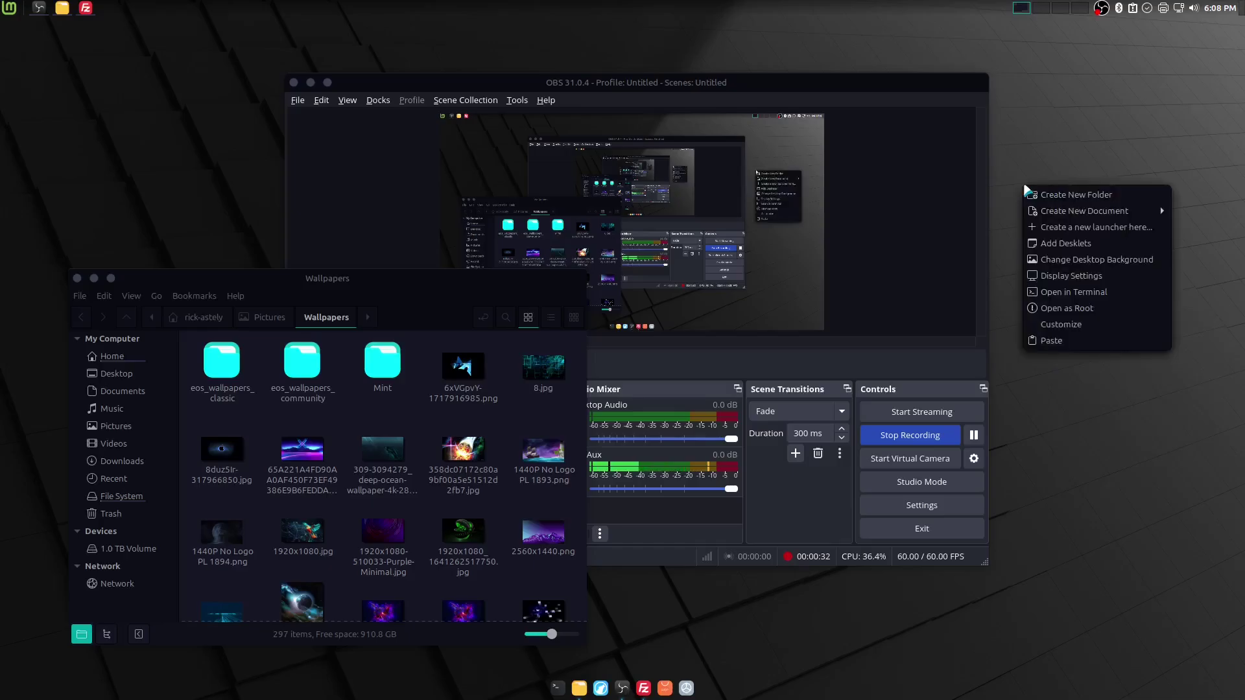
click(1049, 259)
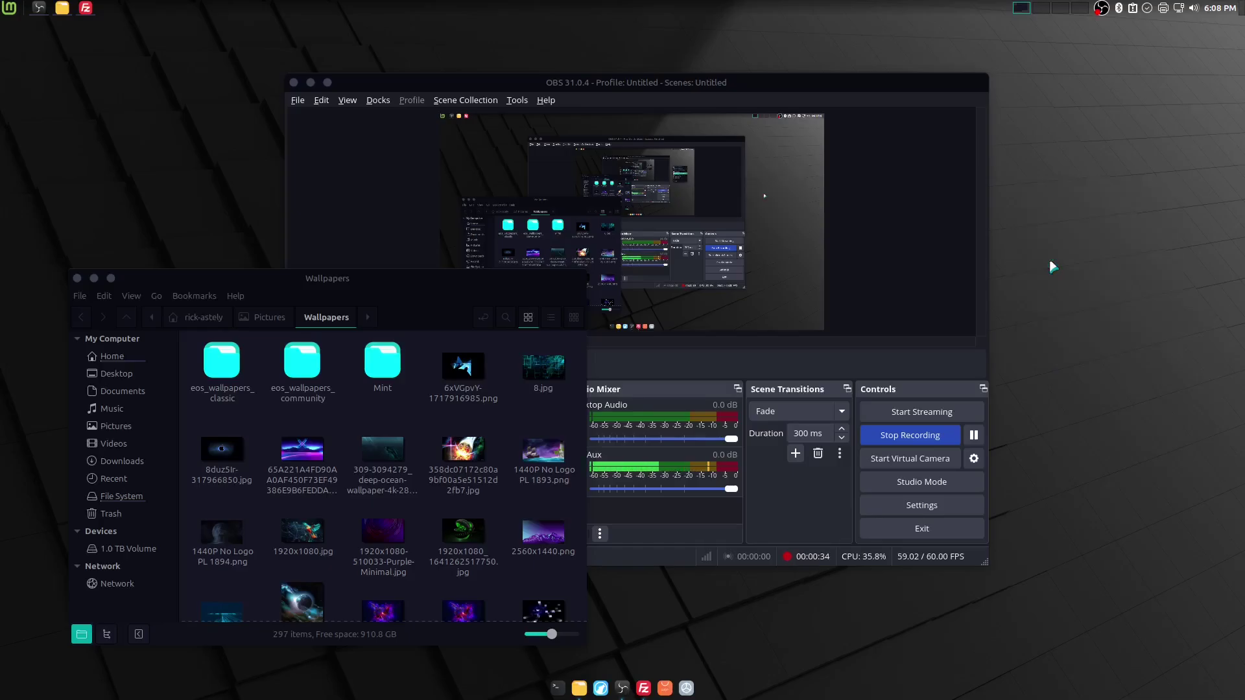
- Add Pictures/Wallpapers as a Backgrounds image source and browse its wallpaper thumbnails
drag(726, 178, 972, 176)
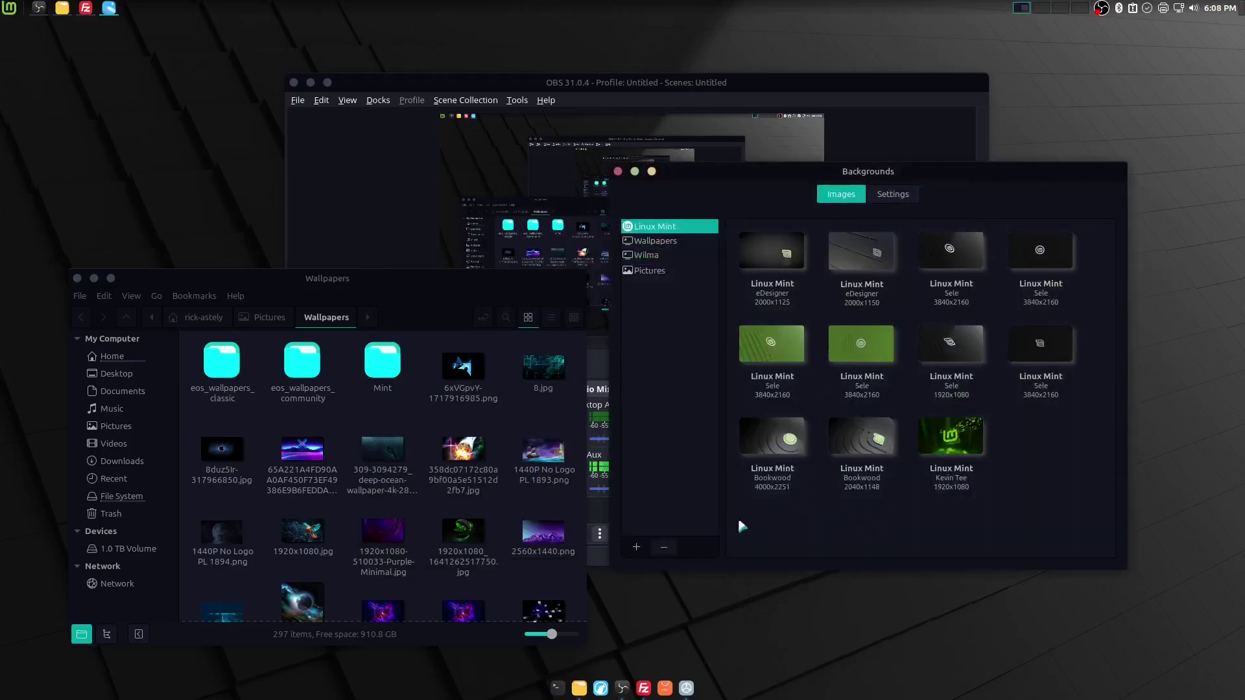
click(643, 548)
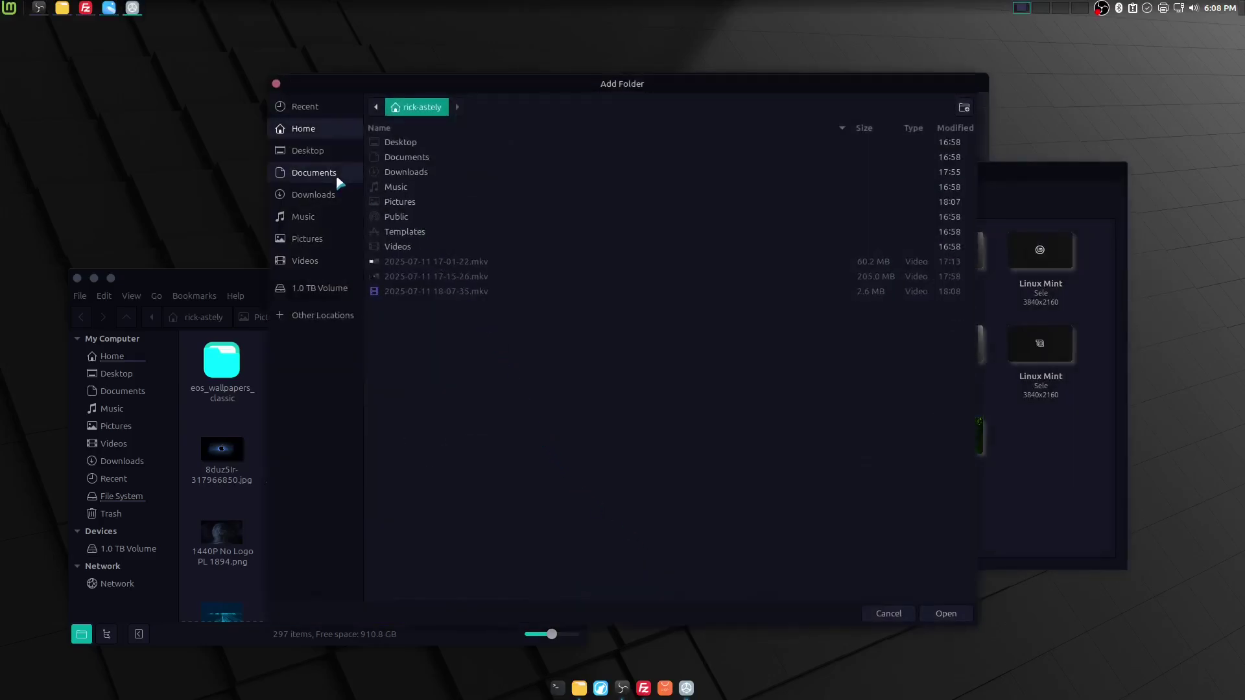
click(315, 240)
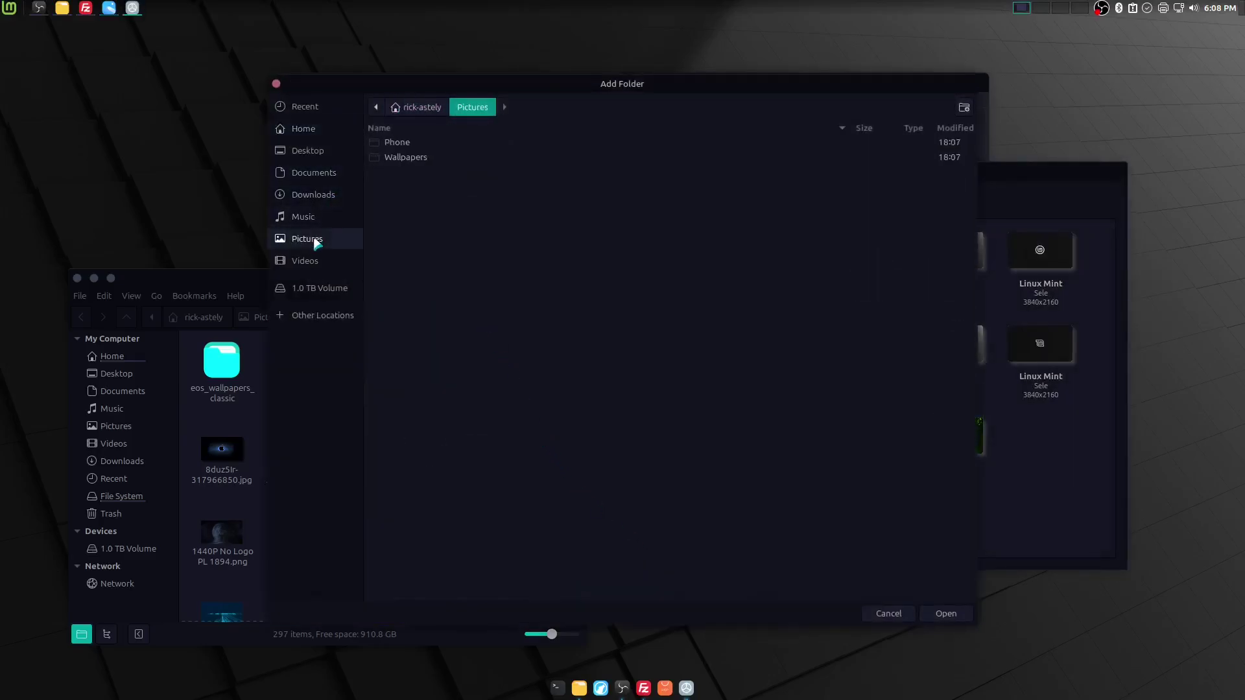
double_click(423, 161)
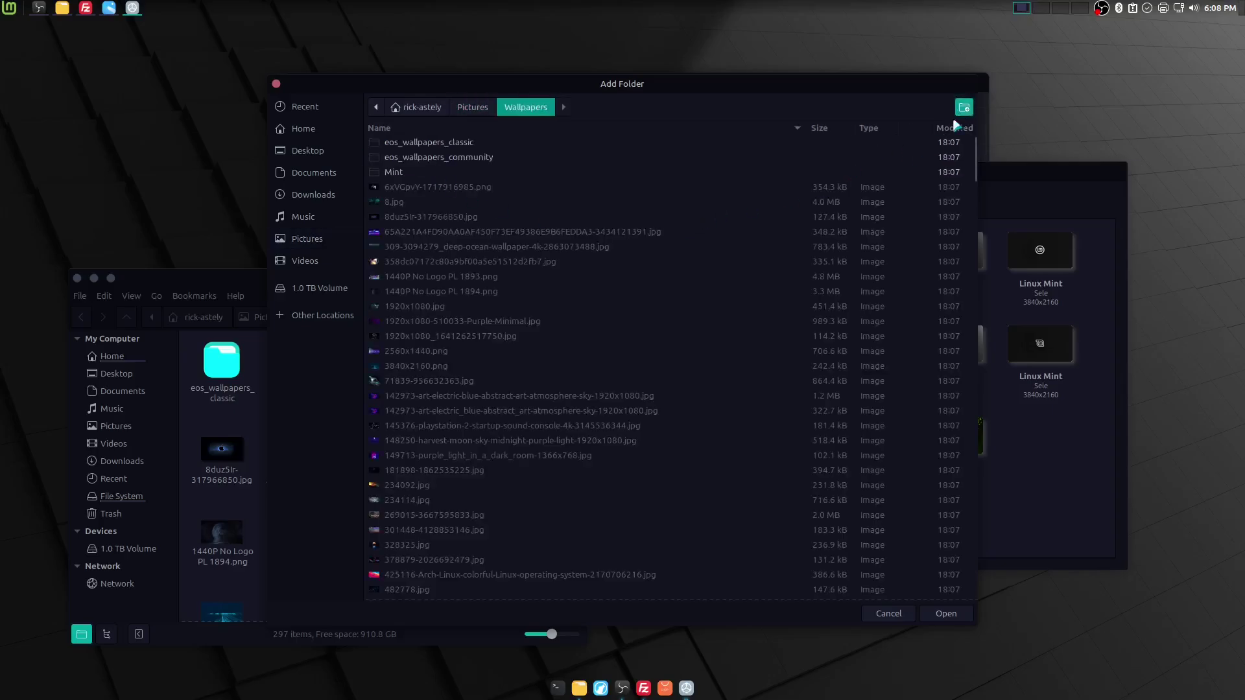
click(951, 614)
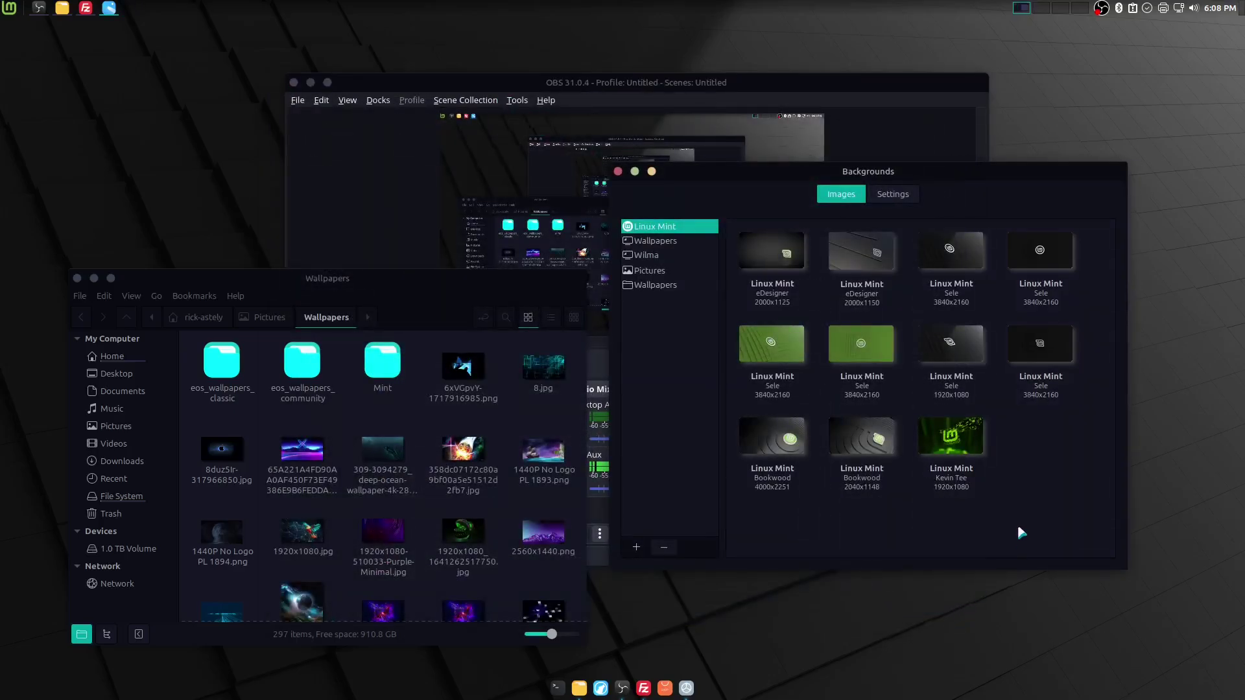
click(647, 286)
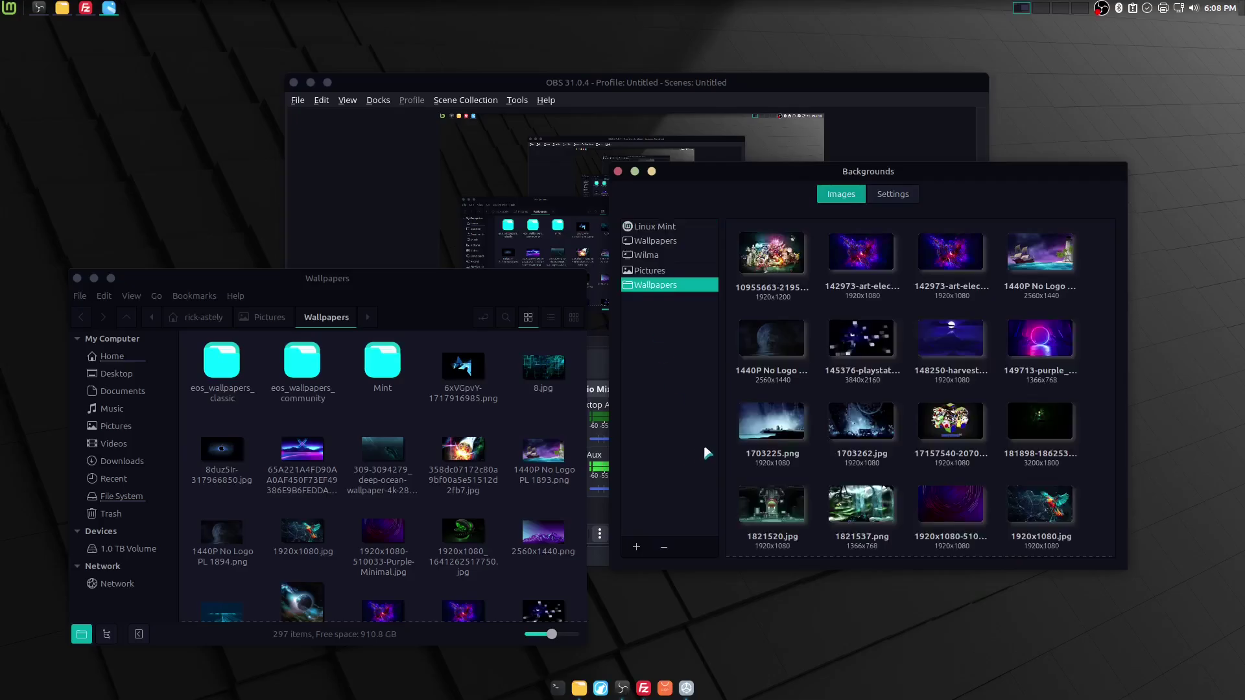
scroll(960, 389, down, 3)
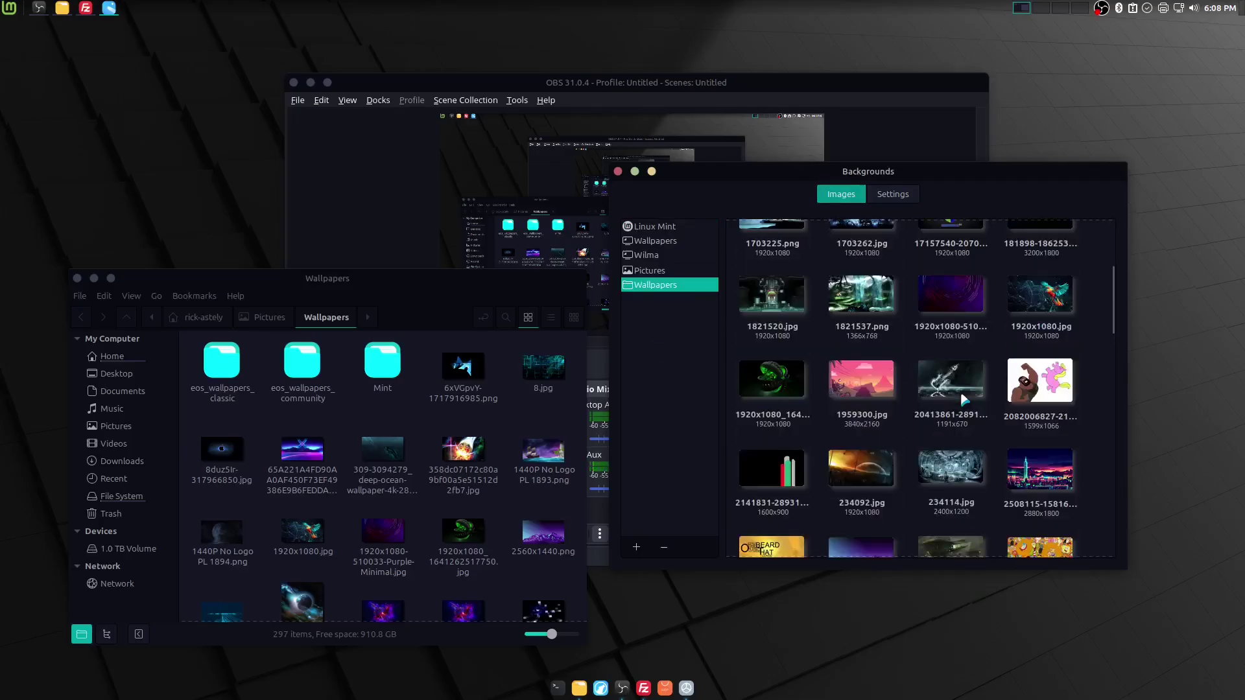
scroll(1087, 328, up, 4)
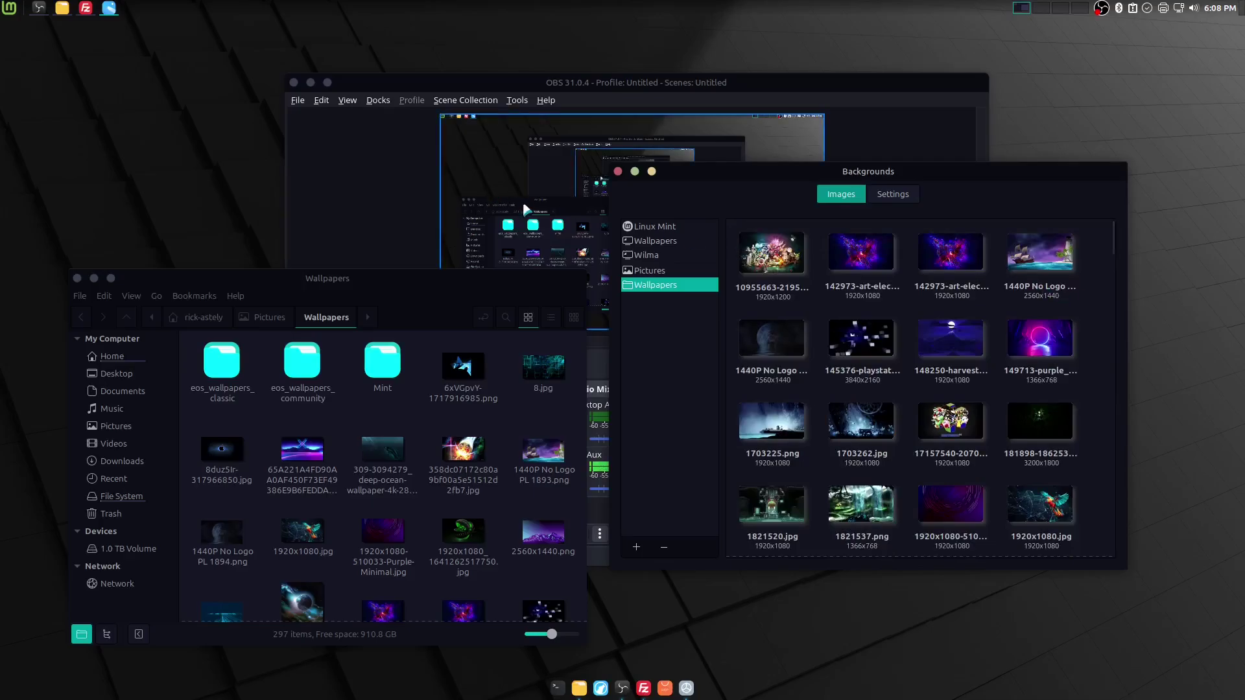
drag(753, 162, 792, 146)
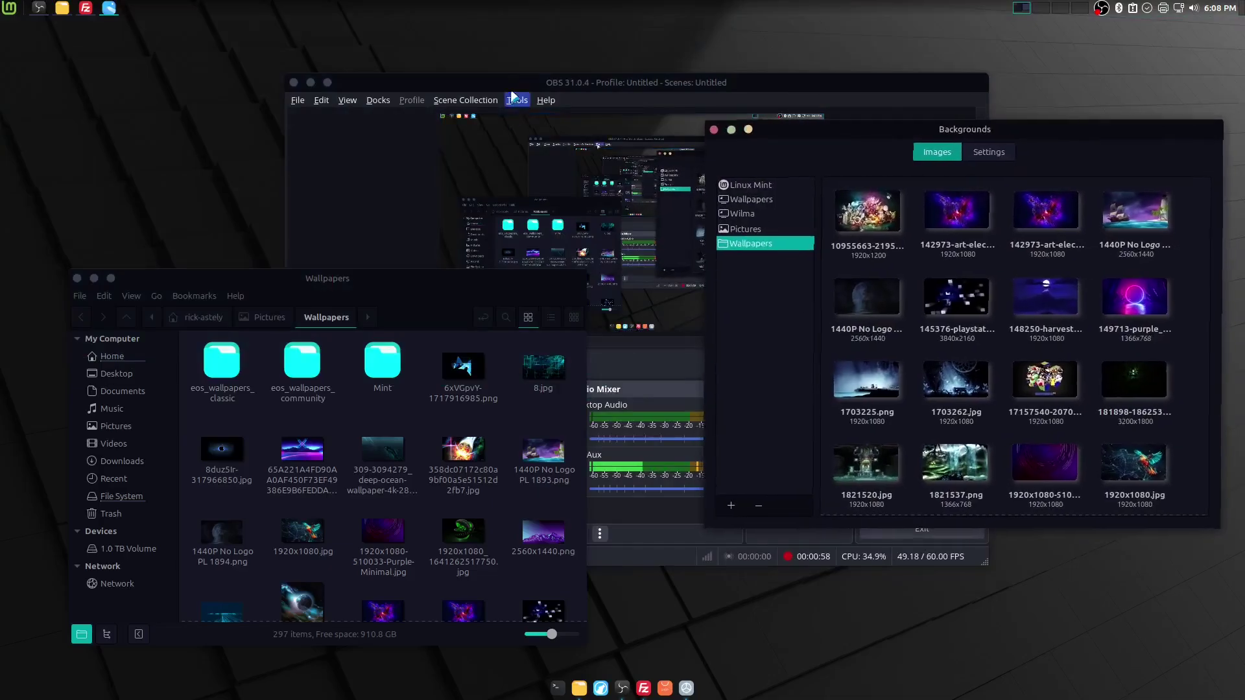
- Minimize the OBS and Files windows and reposition the Backgrounds window
click(422, 84)
click(328, 83)
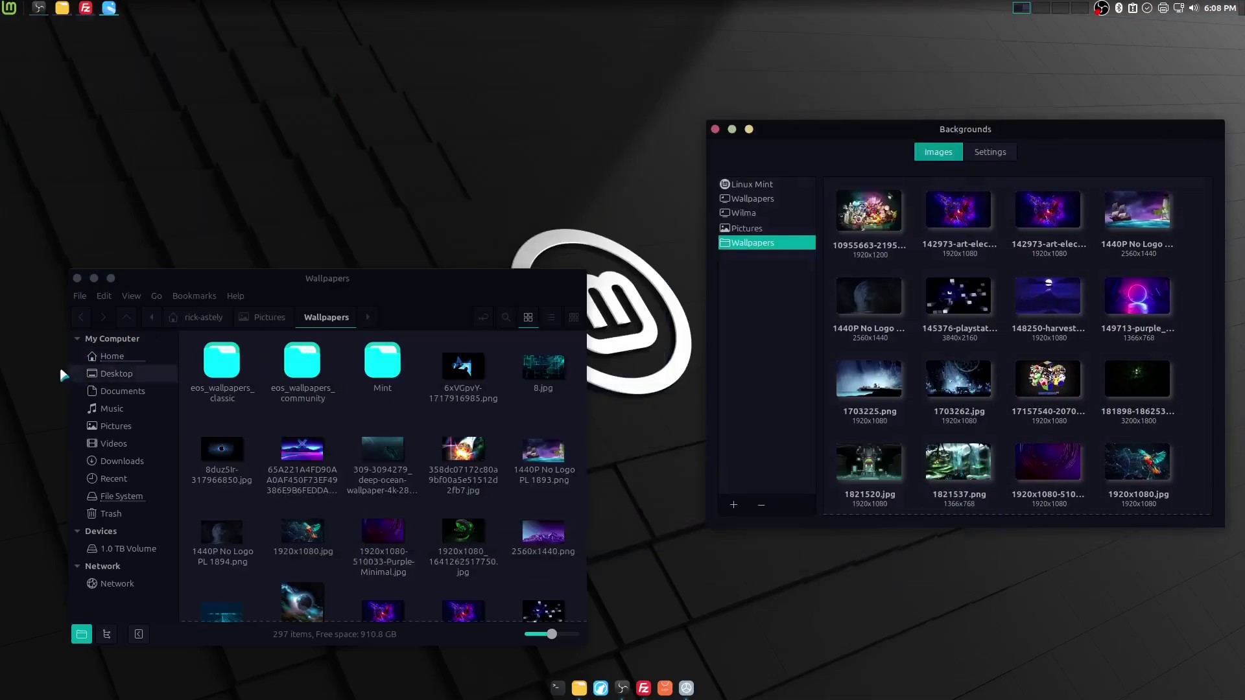
click(95, 278)
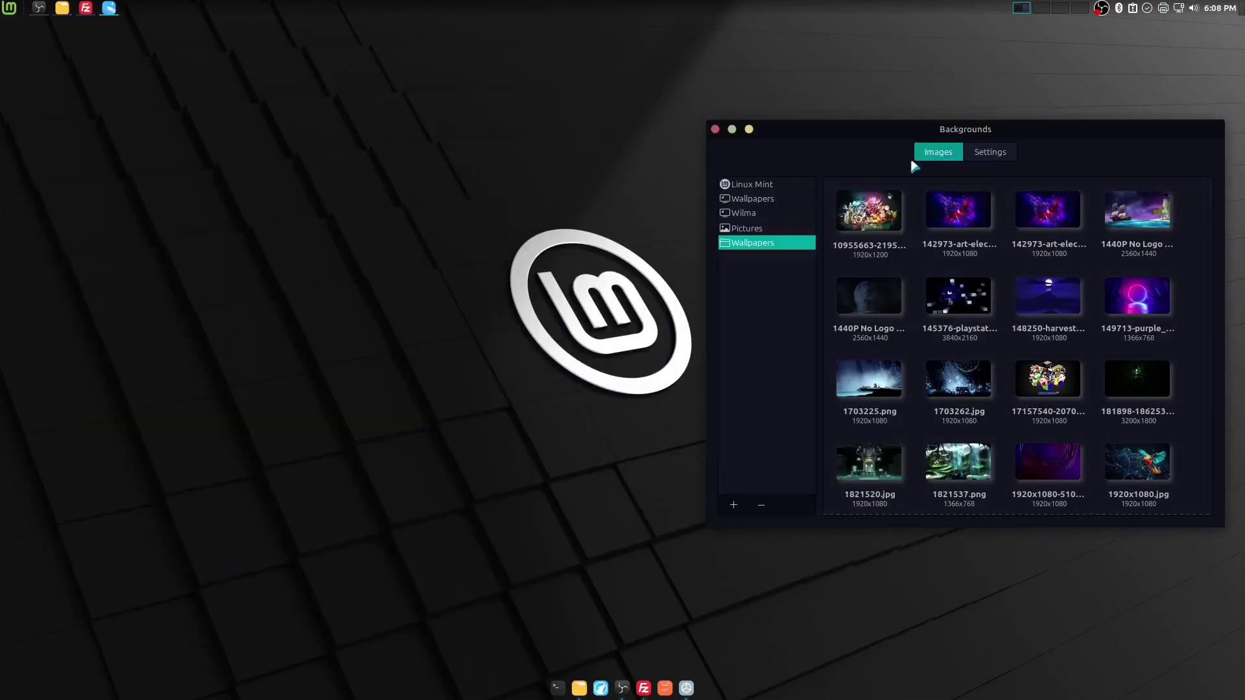
mouse_move(1045, 128)
mouse_down()
mouse_move(1081, 122)
mouse_move(1065, 122)
mouse_up()
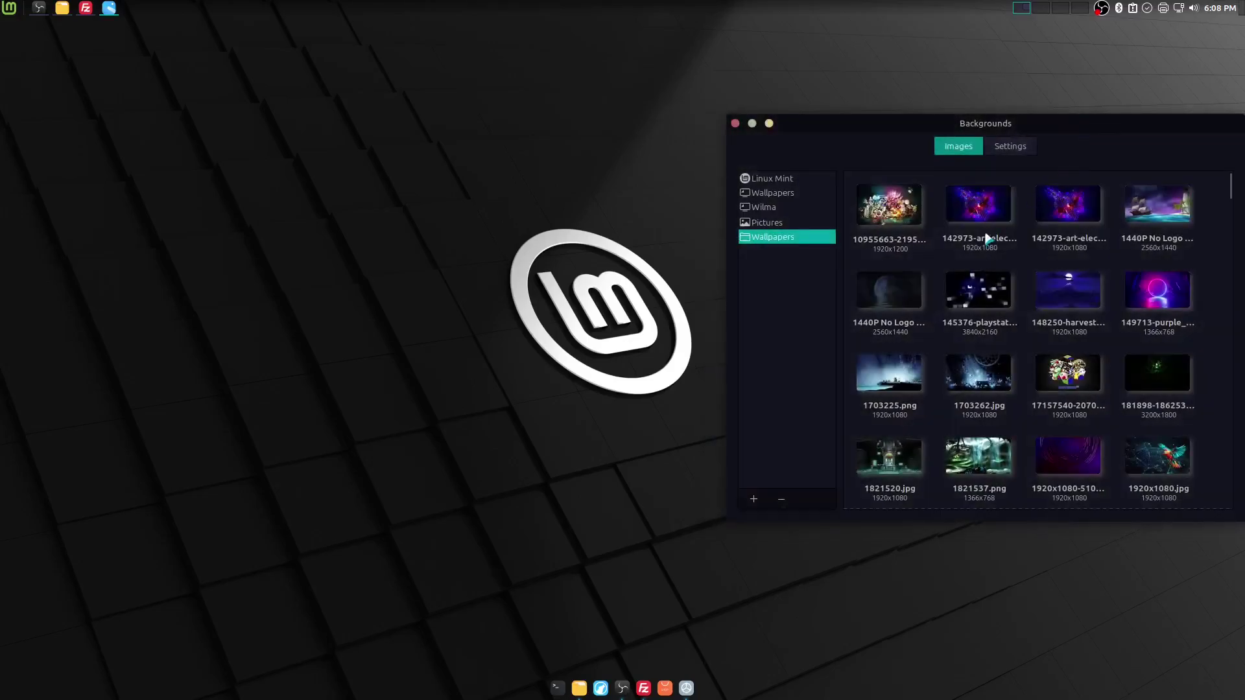
- Try the cartoon, explosion, sailing-ship and moonlit ship images as the desktop background
click(907, 228)
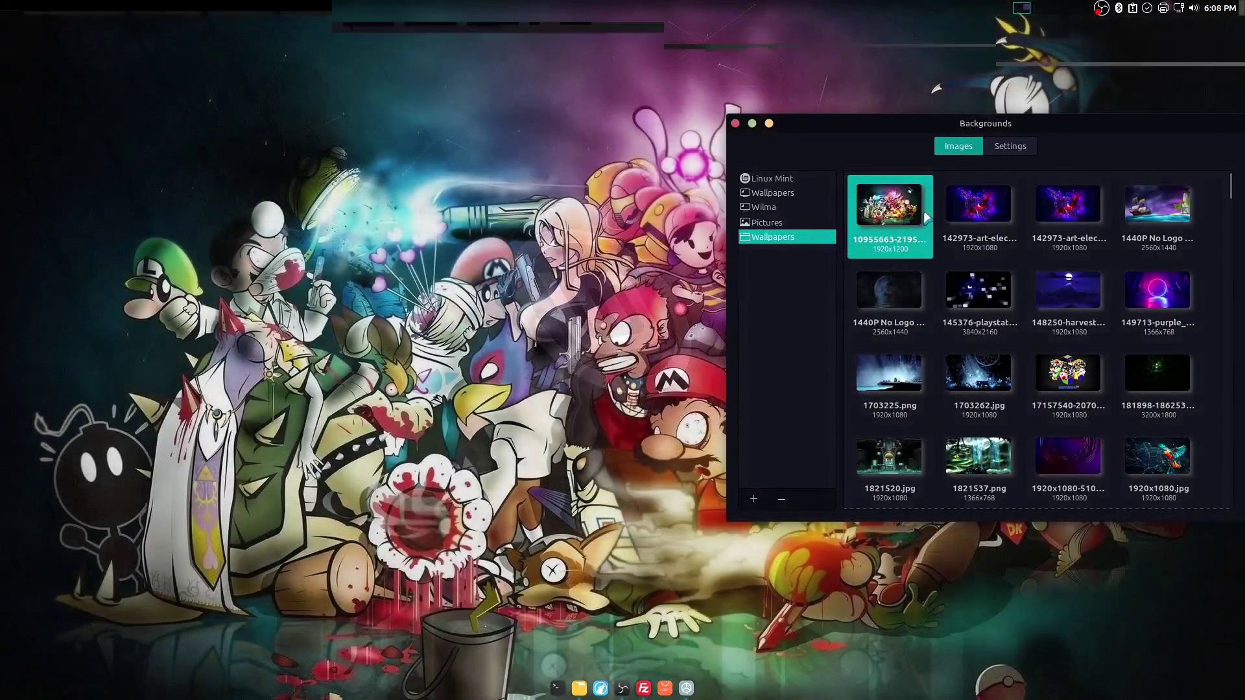
click(977, 209)
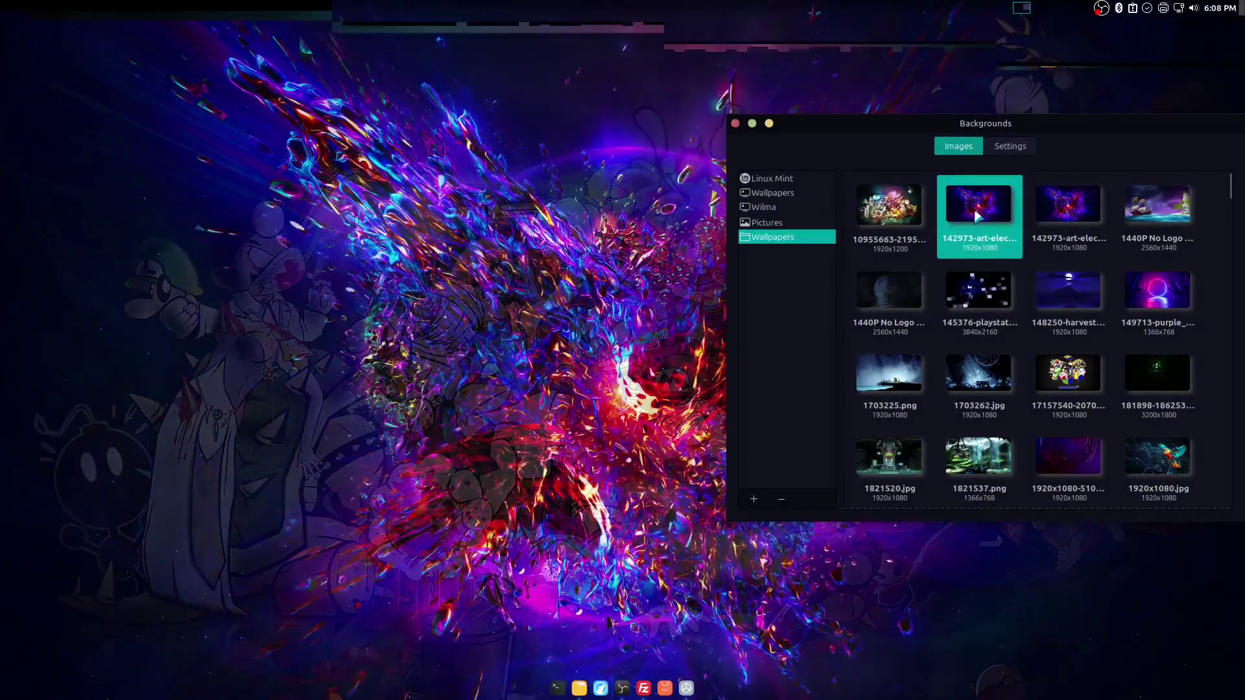
click(1073, 218)
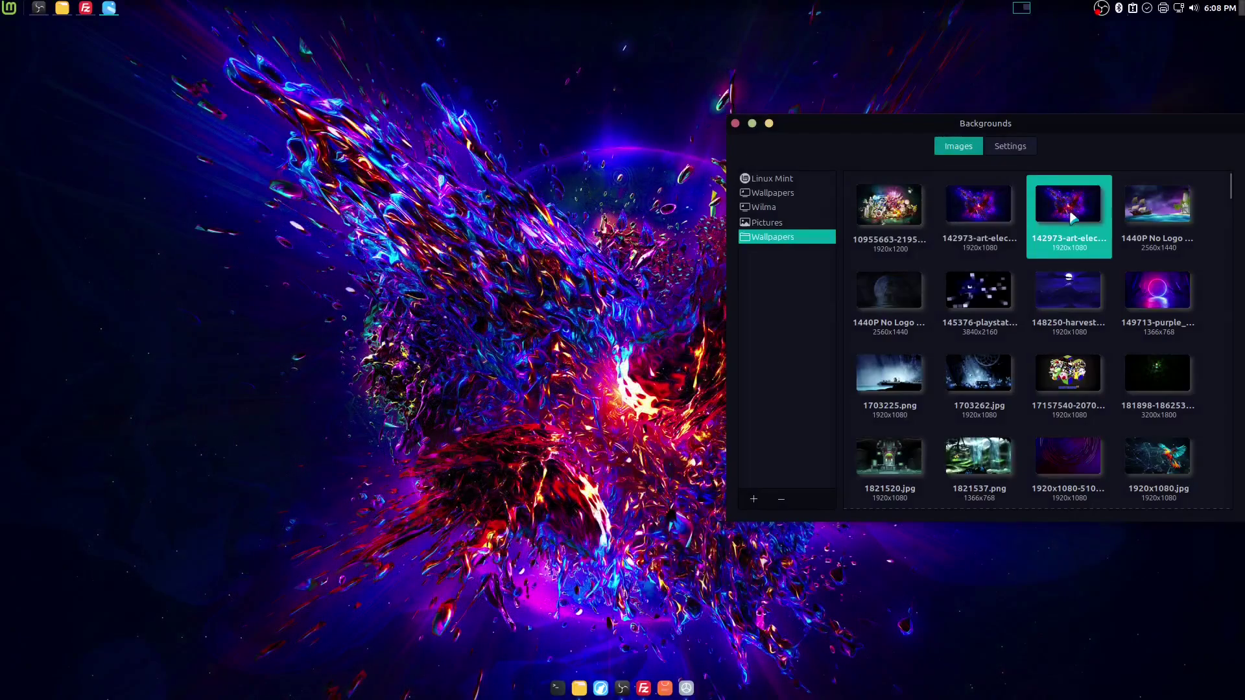
click(1136, 209)
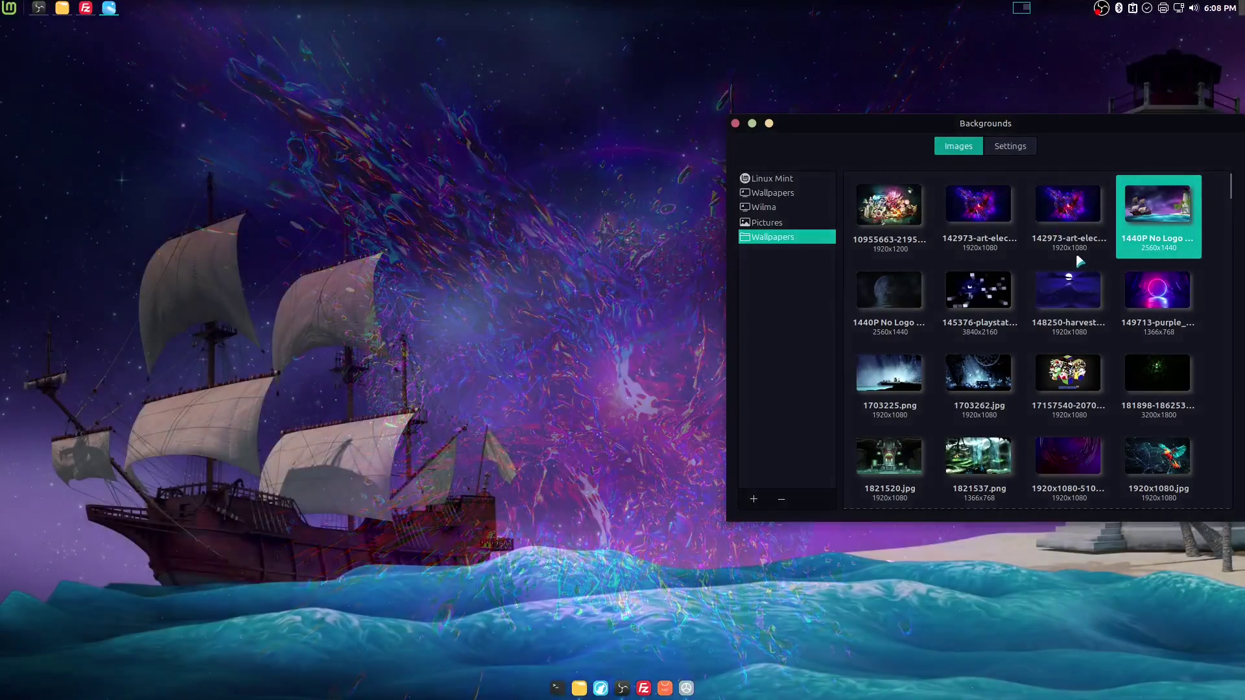
click(906, 300)
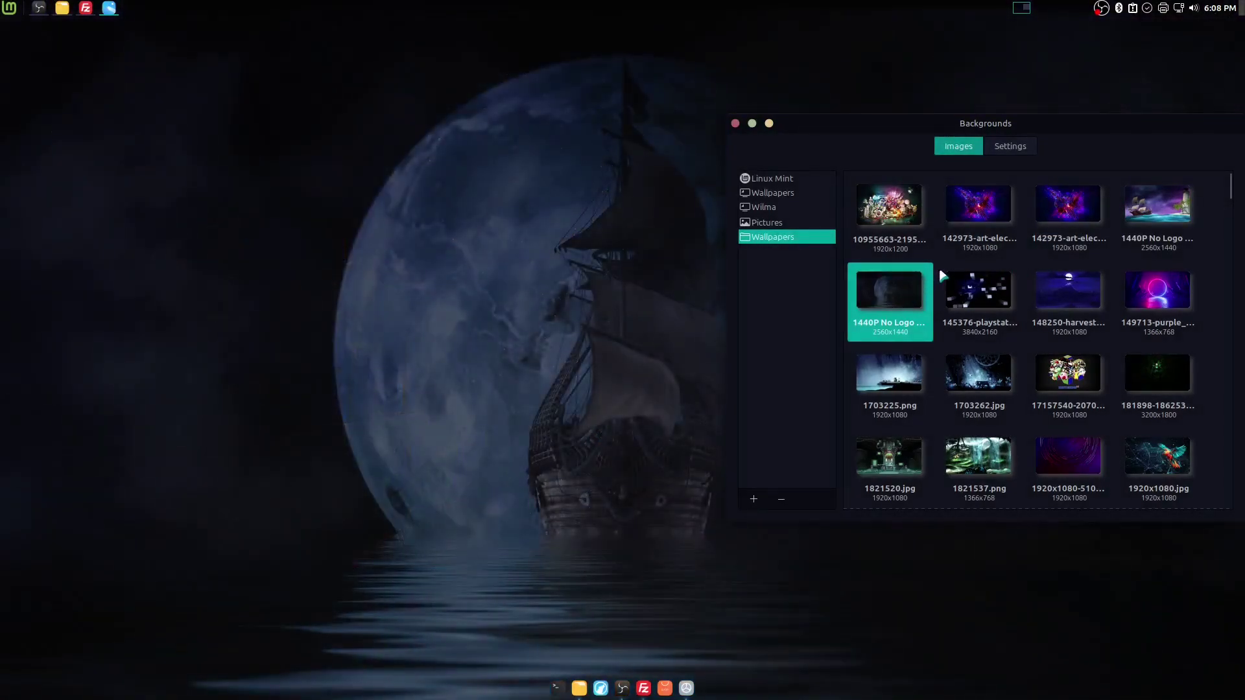
scroll(939, 266, down, 3)
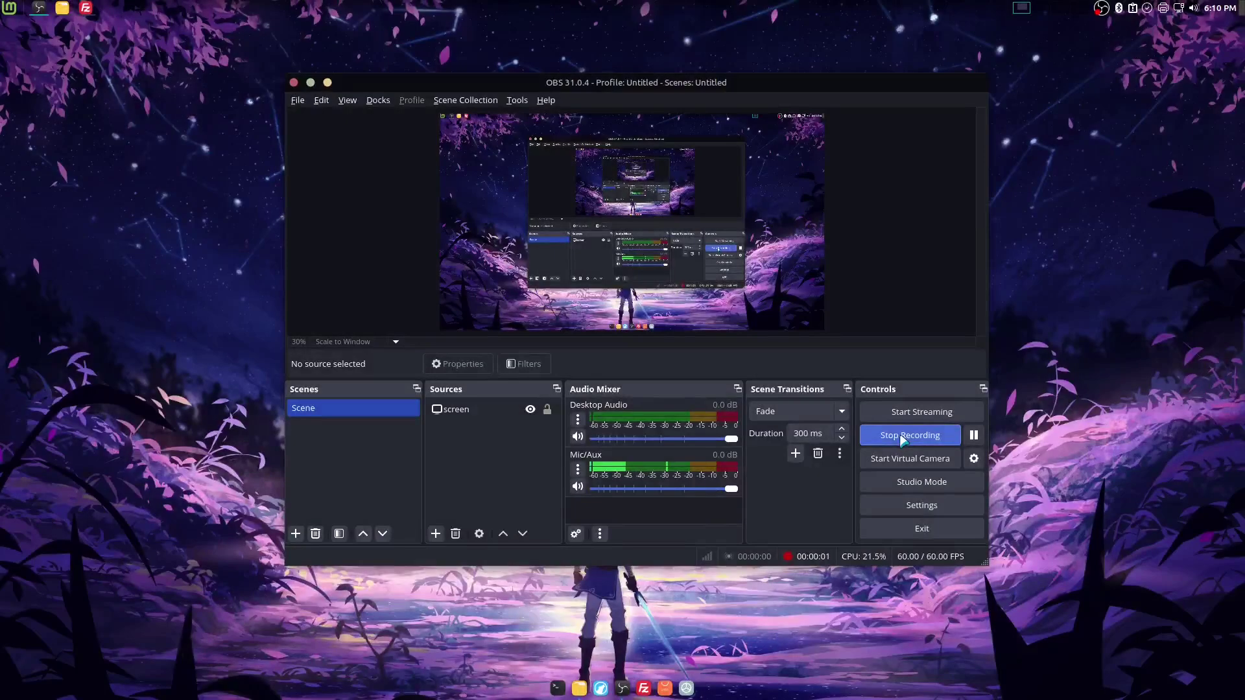
- Search 'plank themes' in LibreWolf and show the empty Downloads folder in Nemo
click(326, 83)
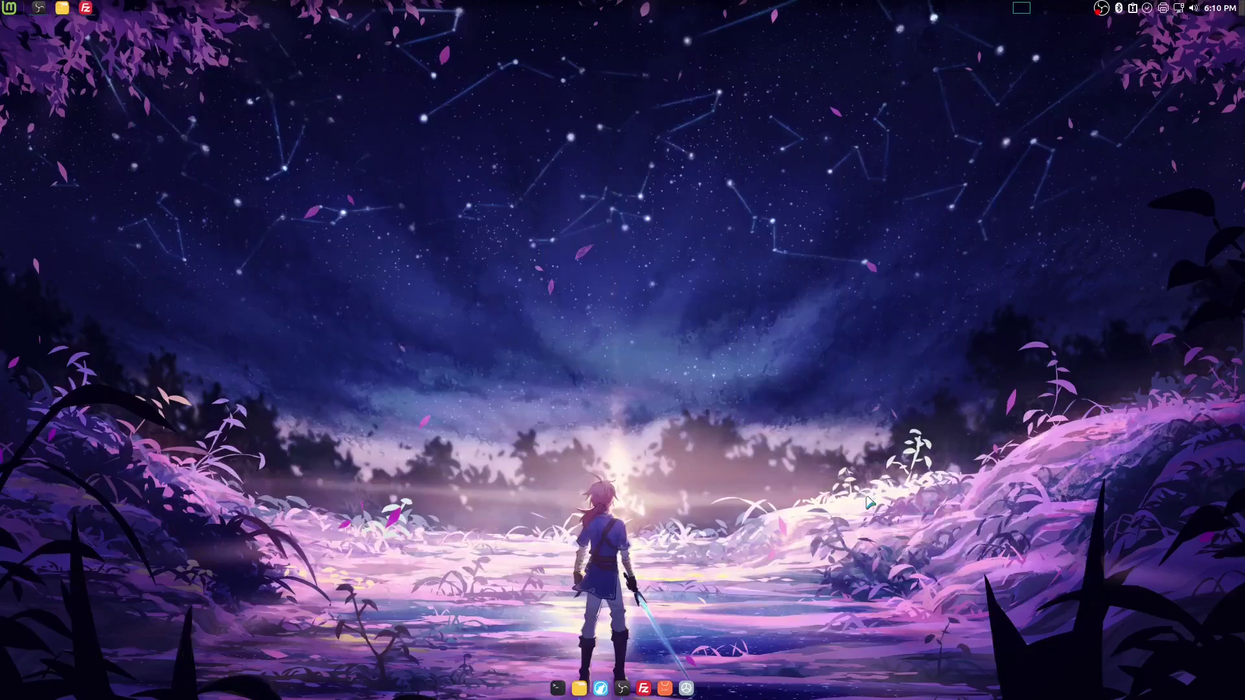
click(601, 688)
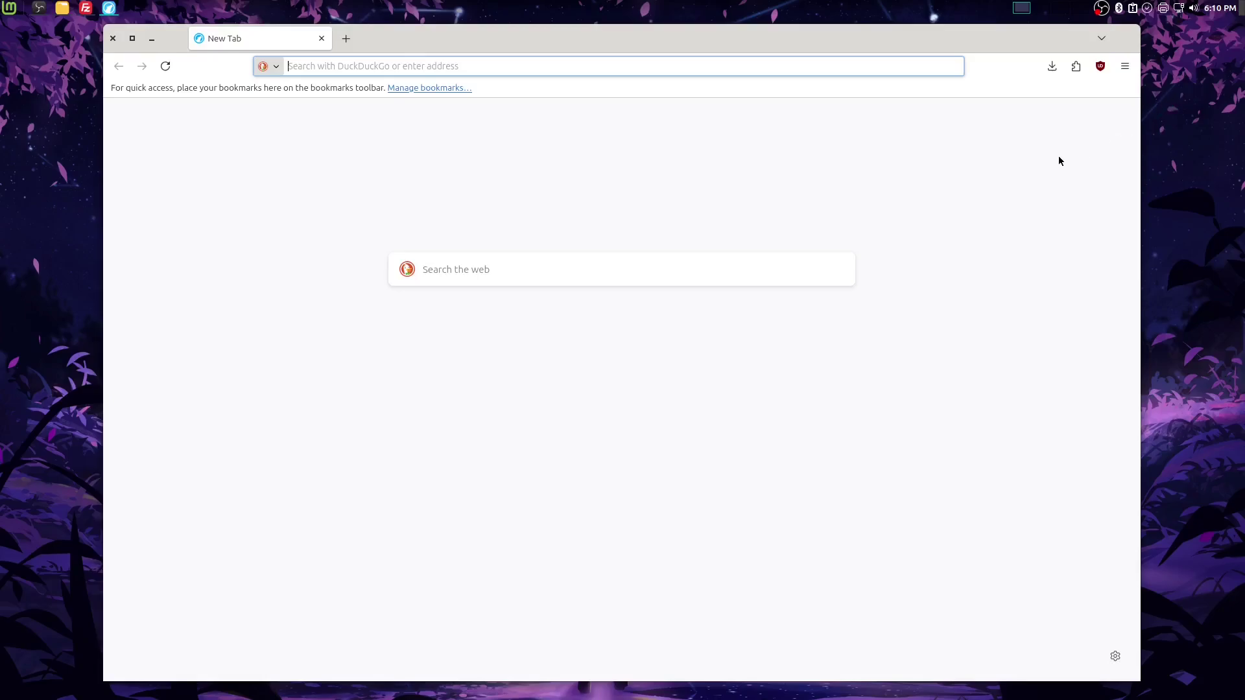
text(p)
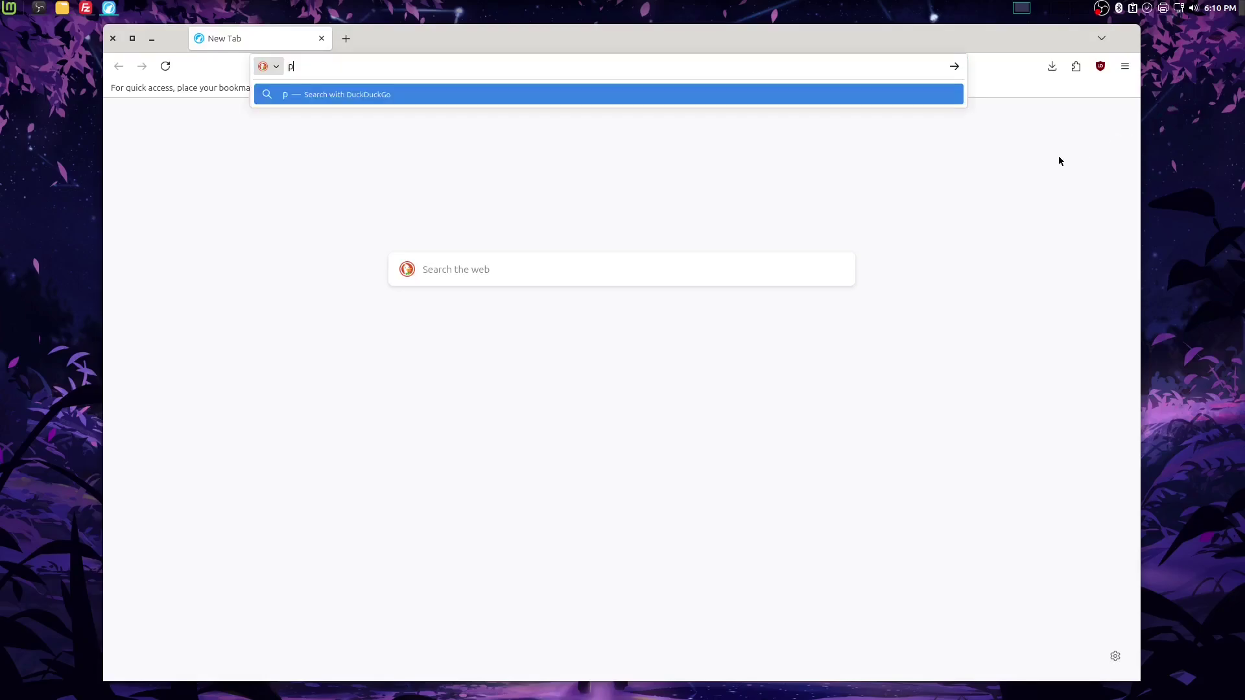
text(lank themes)
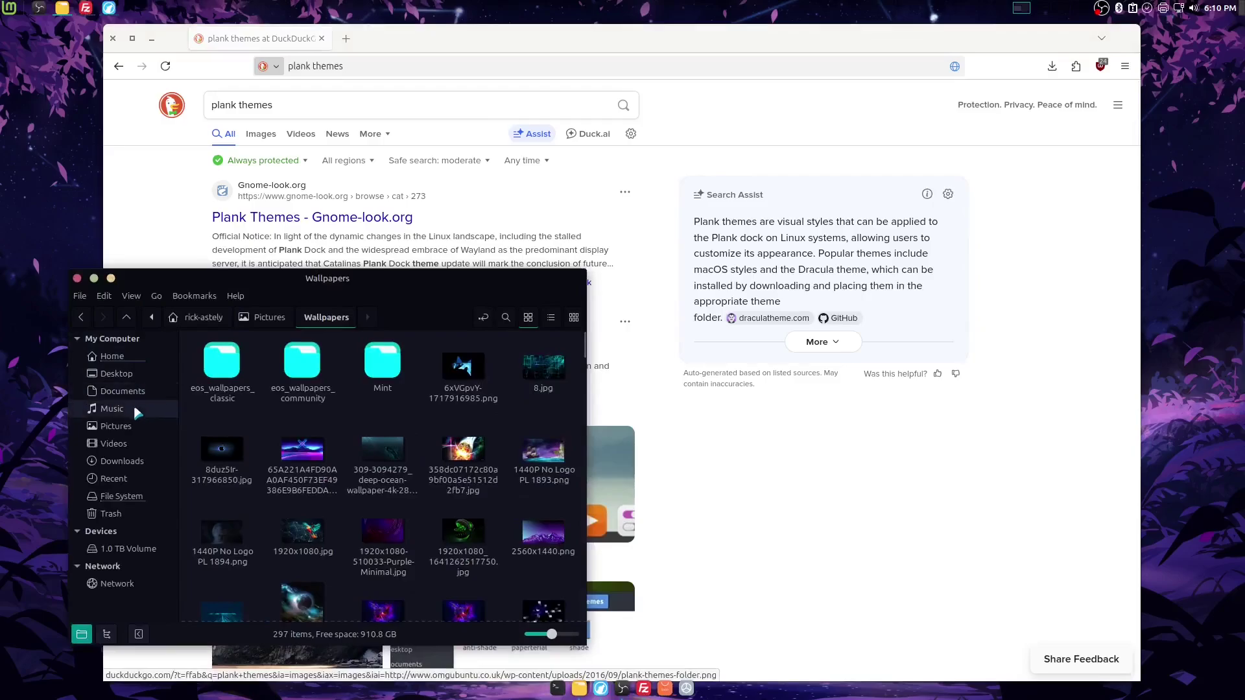
click(133, 463)
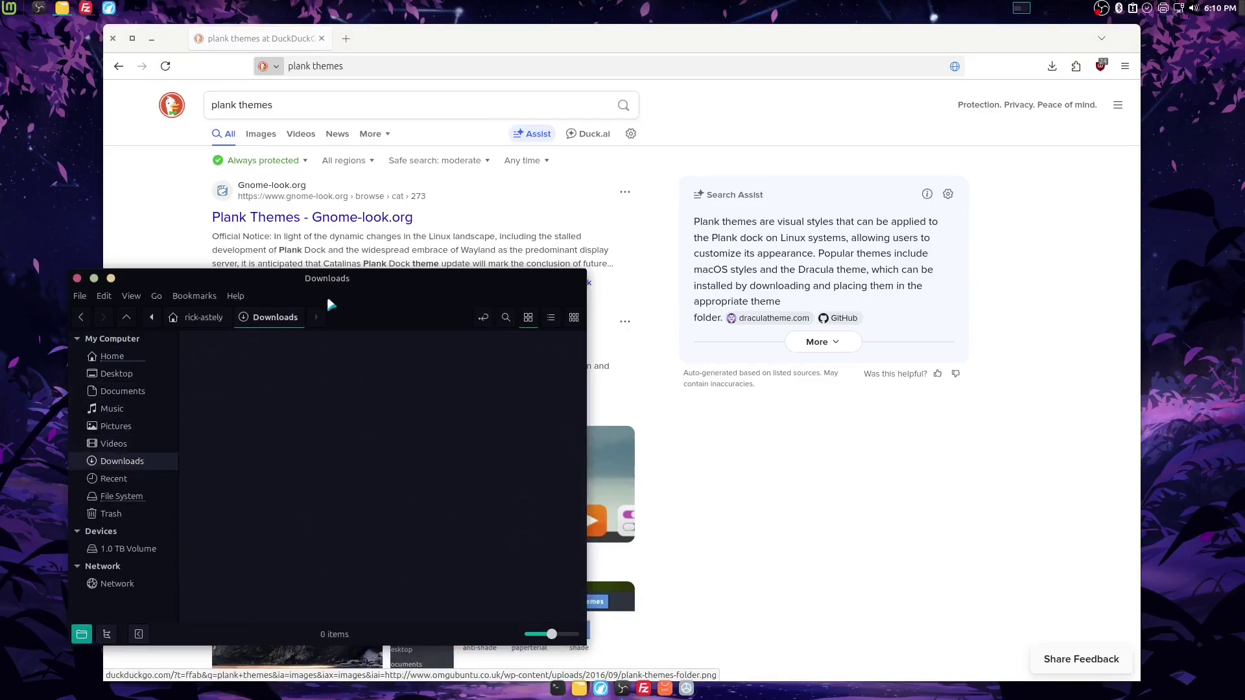
drag(367, 281, 307, 275)
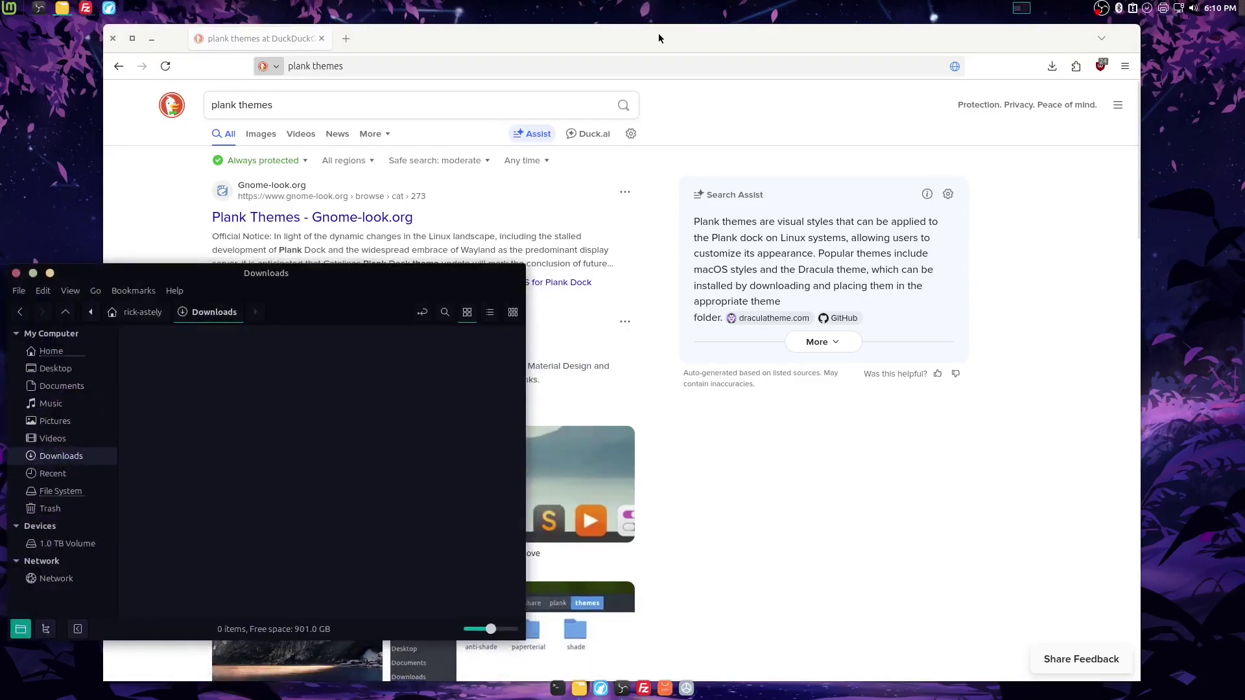
- Open Gnome-look.org's Plank Themes page and sort it by rating, Teleporty leading at 8.8
click(400, 229)
click(395, 223)
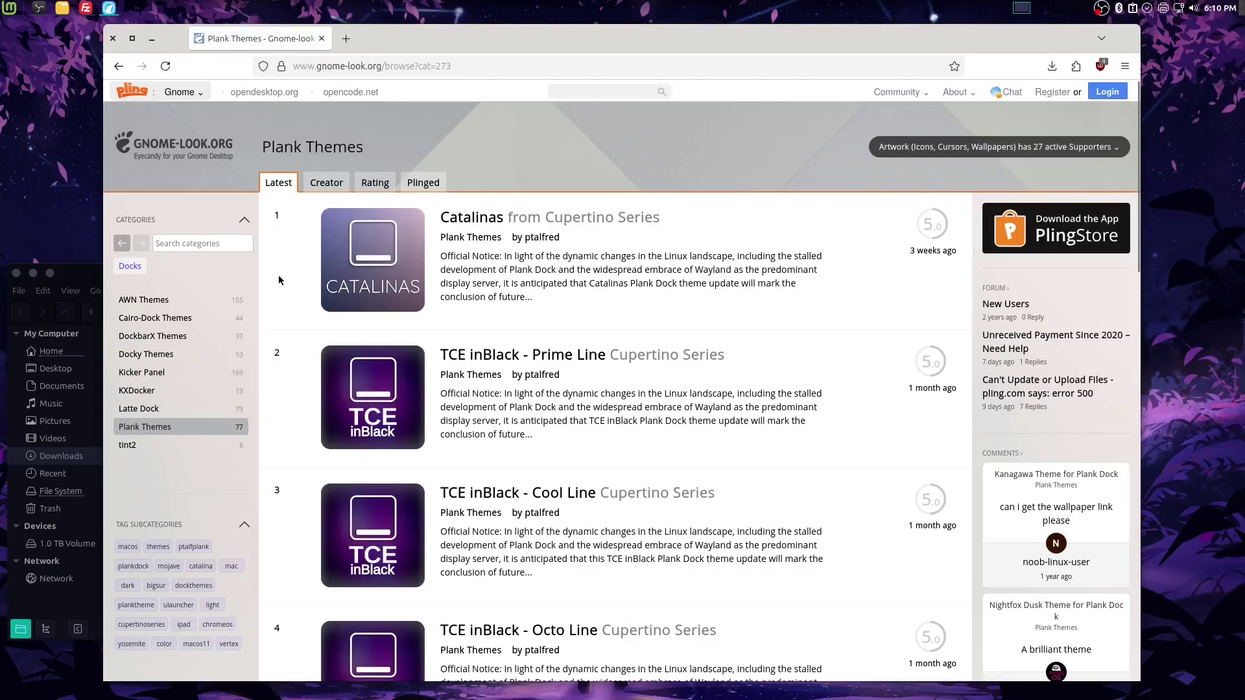
click(377, 187)
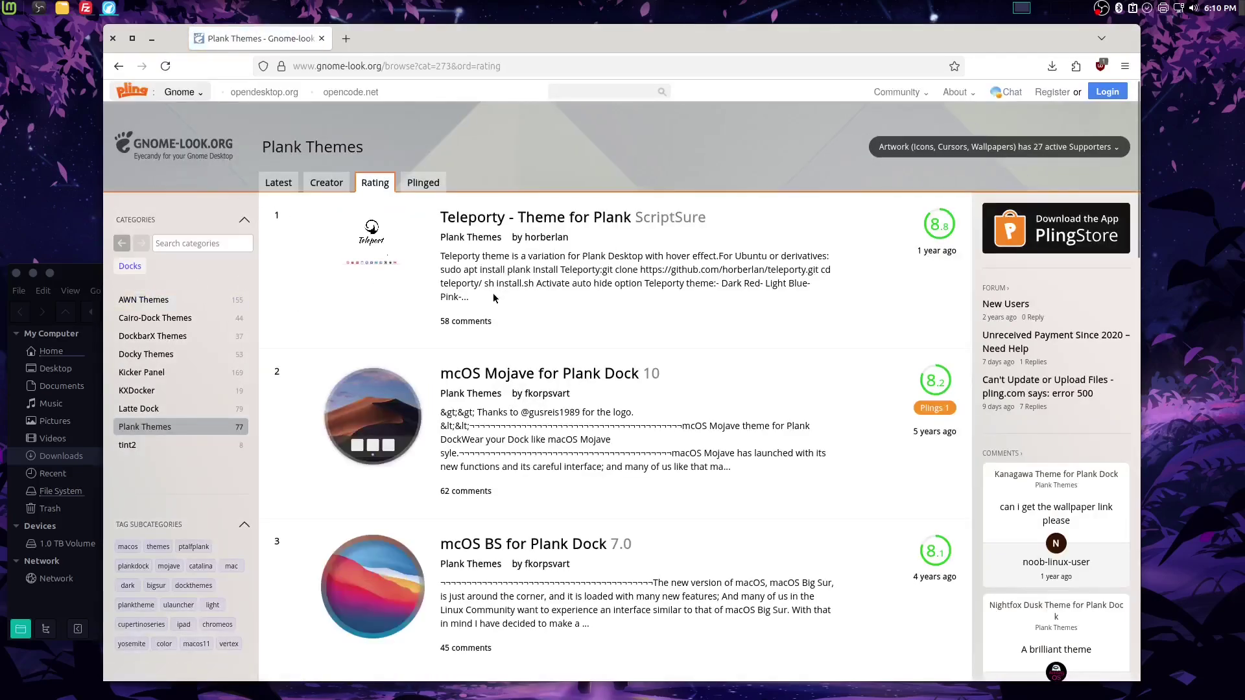
scroll(415, 331, down, 5)
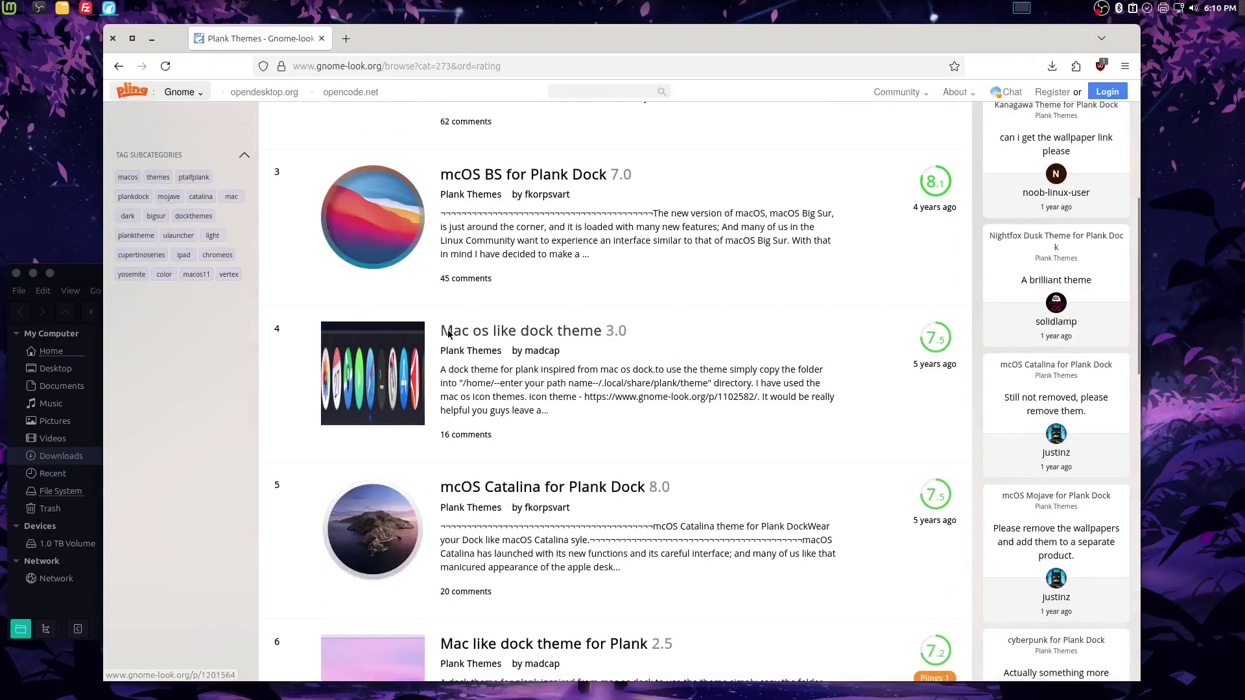
scroll(456, 351, up, 5)
mouse_move(655, 697)
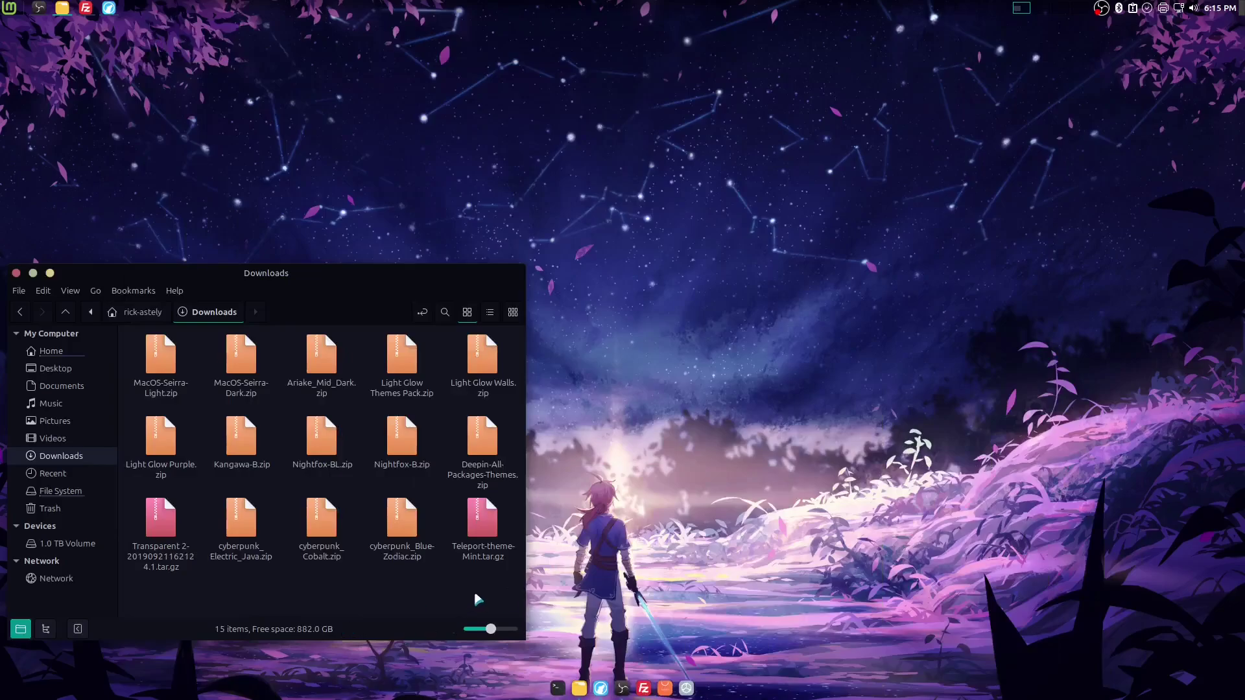
- Extract all 15 downloaded theme archives here in Downloads
drag(478, 600, 149, 355)
right_click(165, 361)
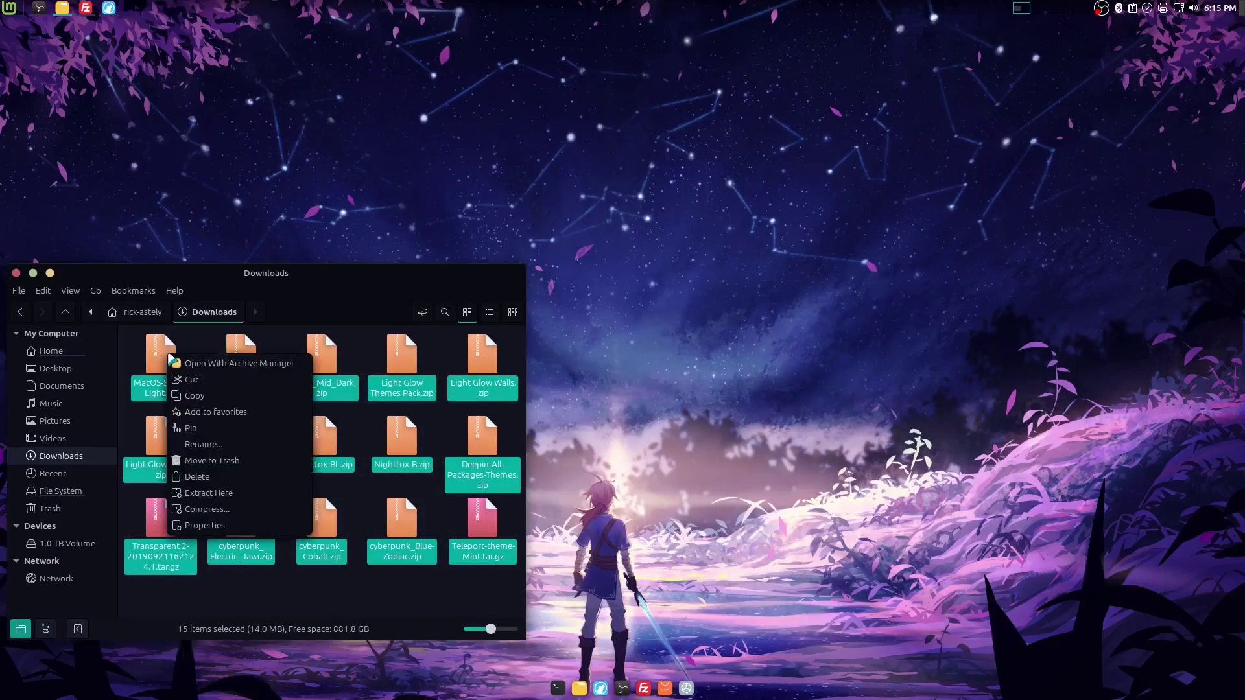
click(188, 492)
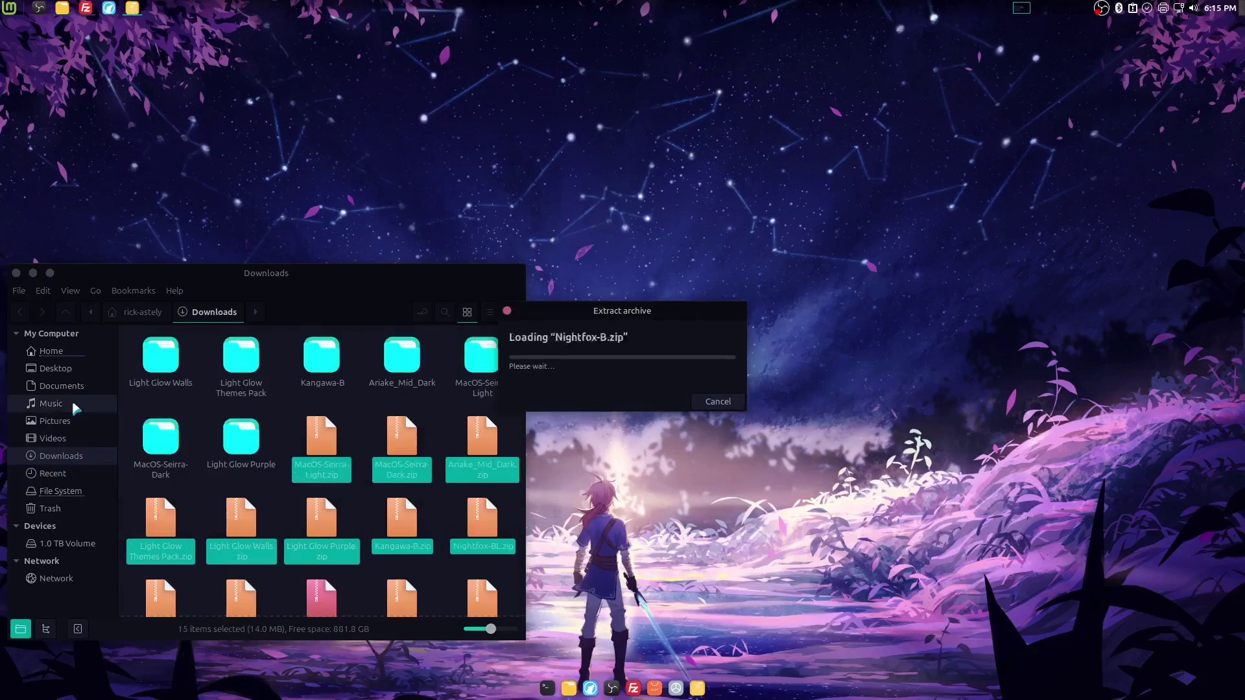
- Open Home in a new tab, close it again, and bring up Home's sidebar menu
right_click(61, 356)
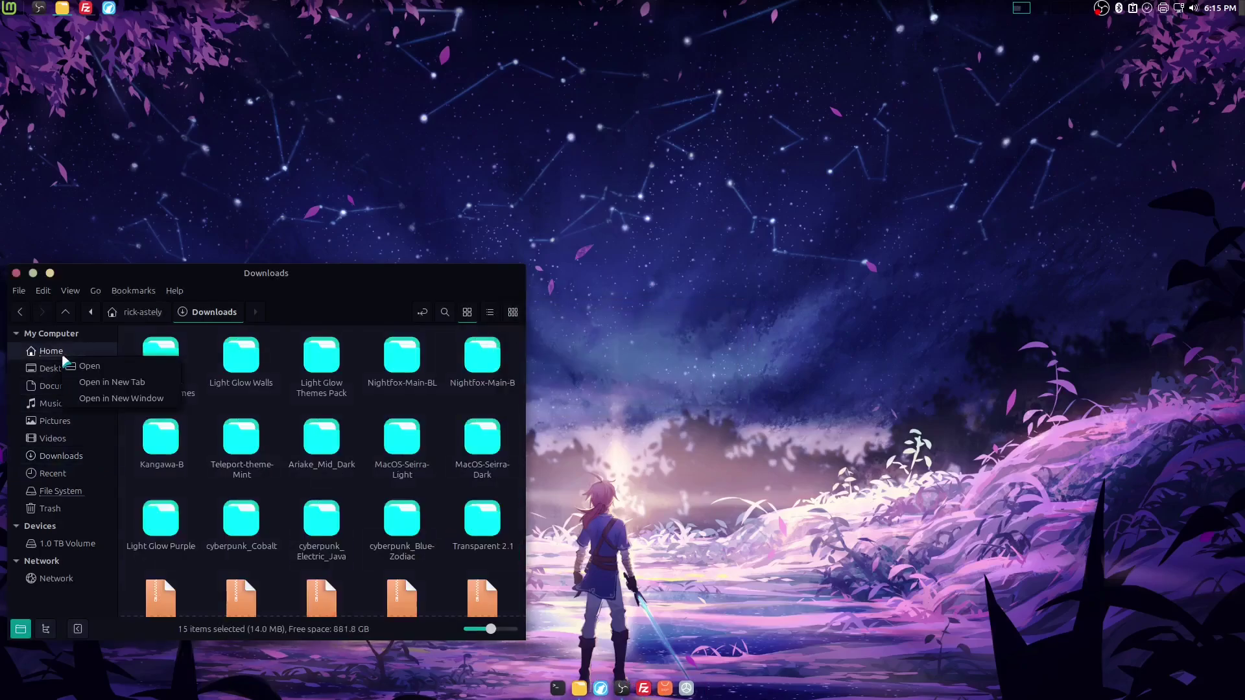
click(112, 382)
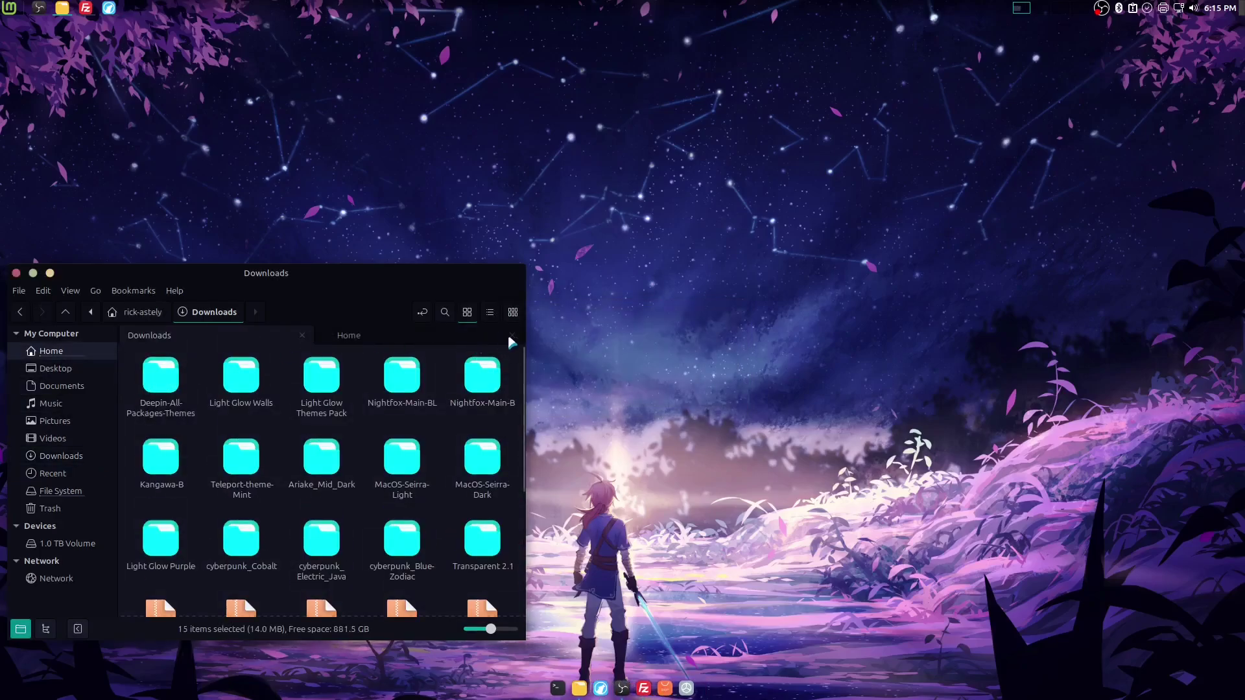
click(511, 336)
right_click(74, 355)
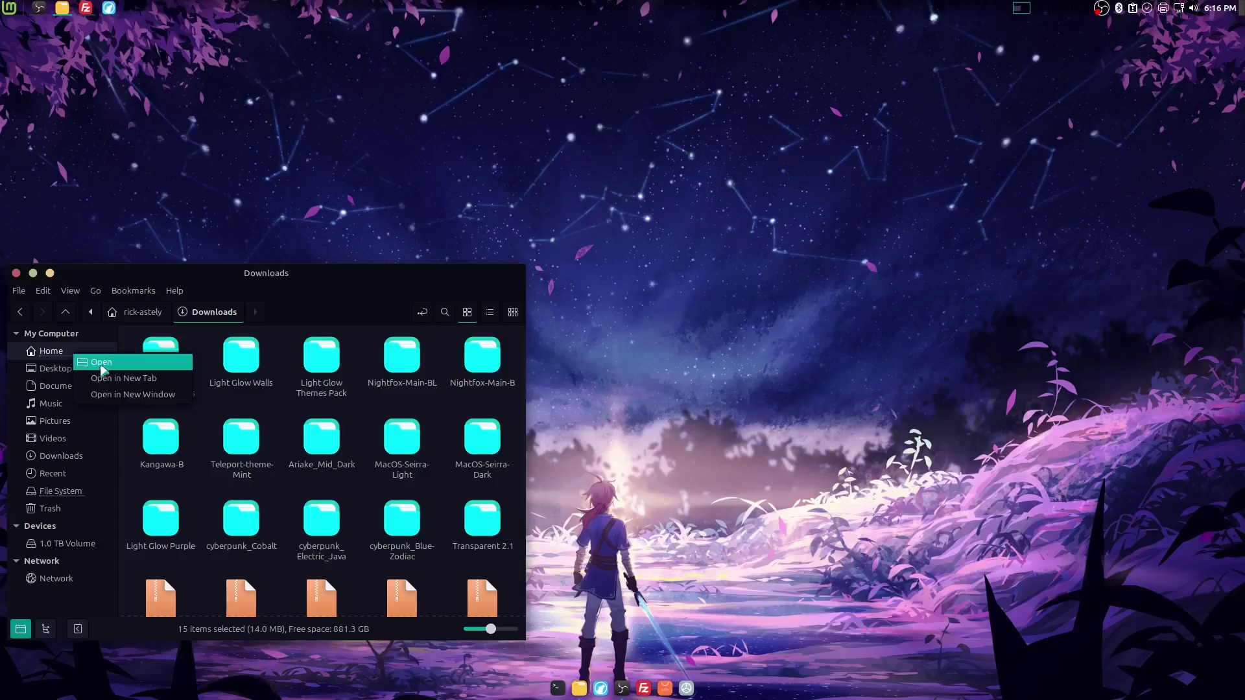
- Open Home in a new window and arrange it beside the Downloads window
click(110, 394)
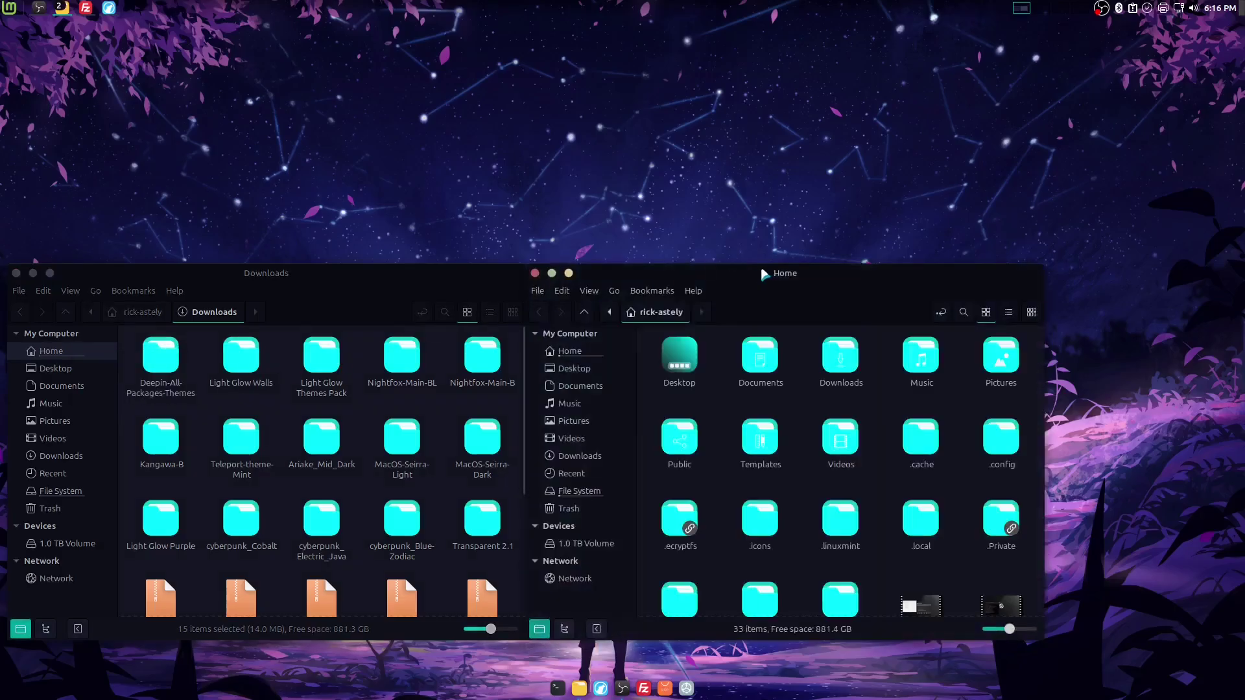
drag(764, 274, 829, 195)
drag(350, 271, 412, 202)
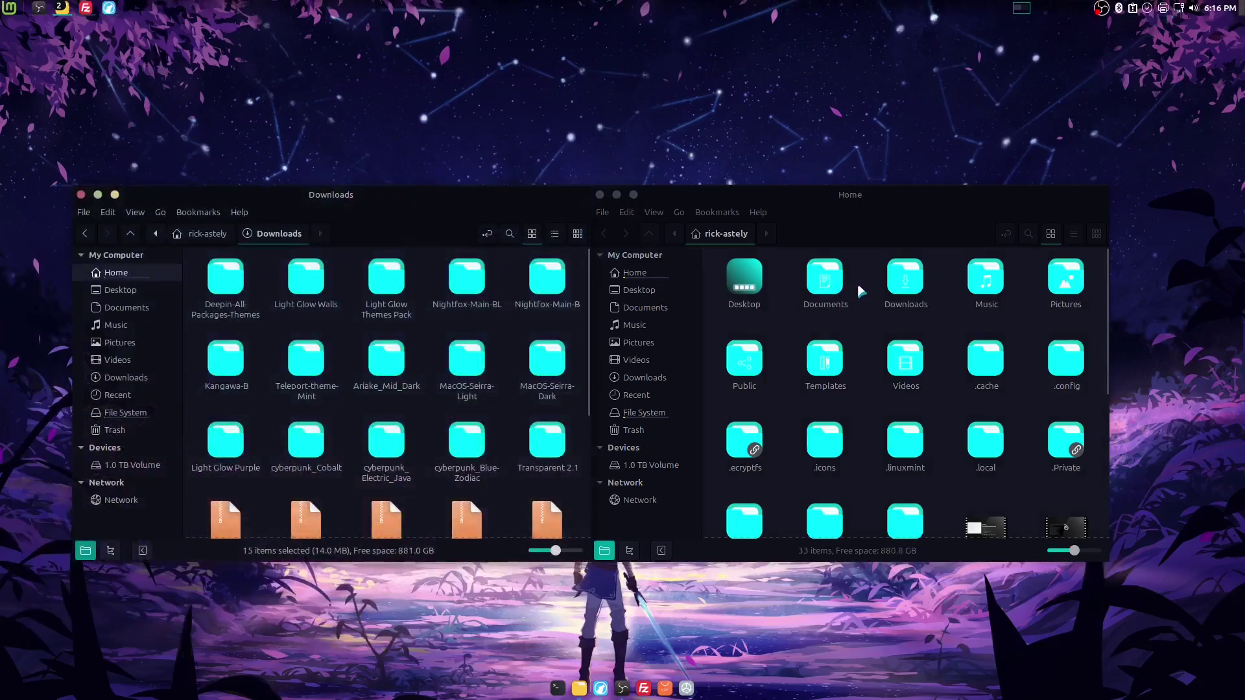
scroll(873, 370, down, 1)
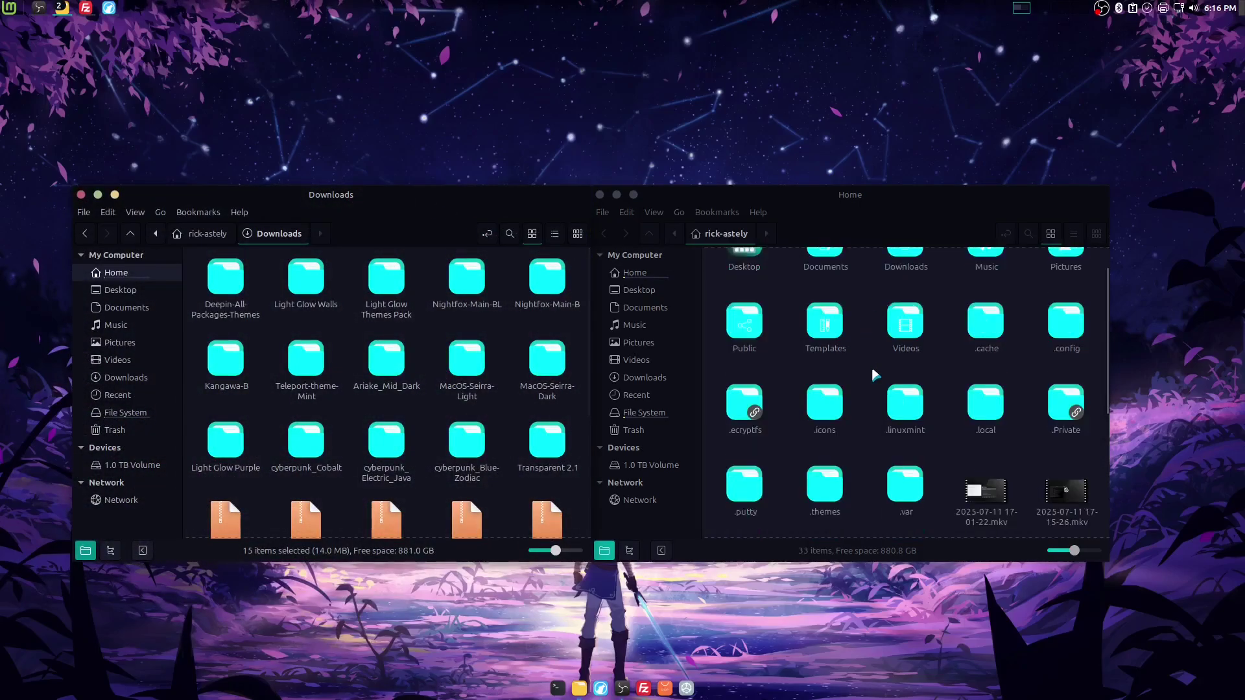
scroll(1038, 415, up, 1)
- Browse .config/plank/dock1/launchers, then go back and deselect .config
double_click(1067, 363)
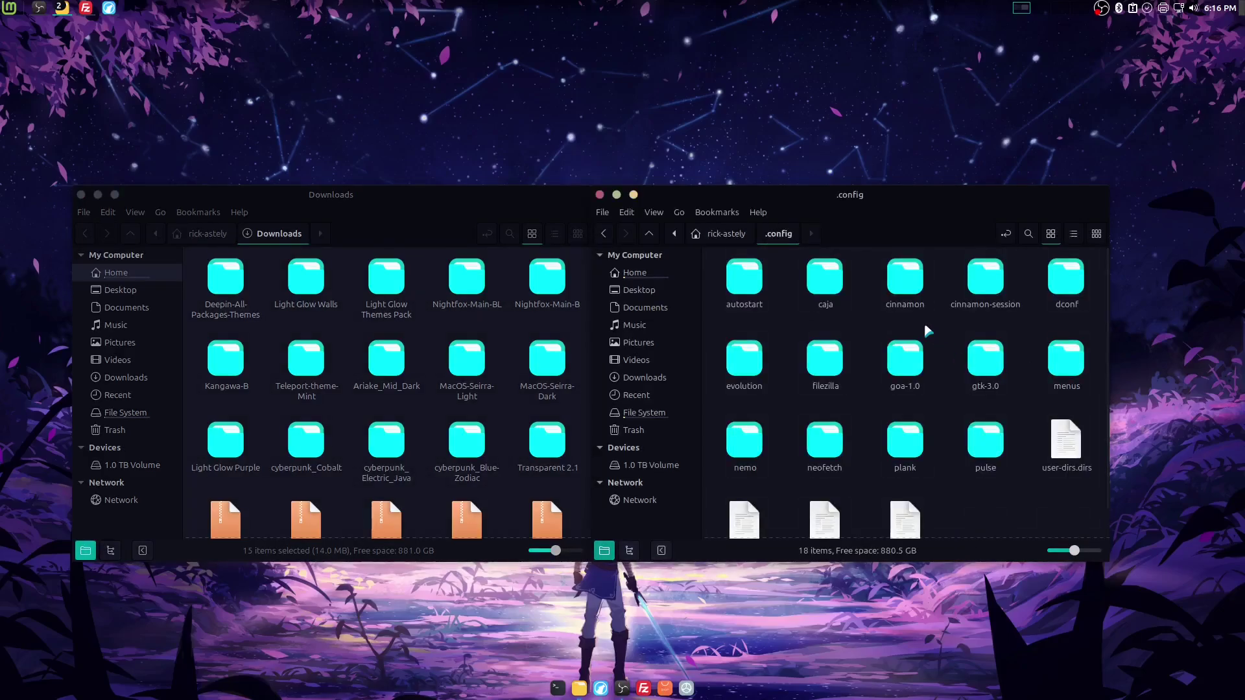
double_click(908, 440)
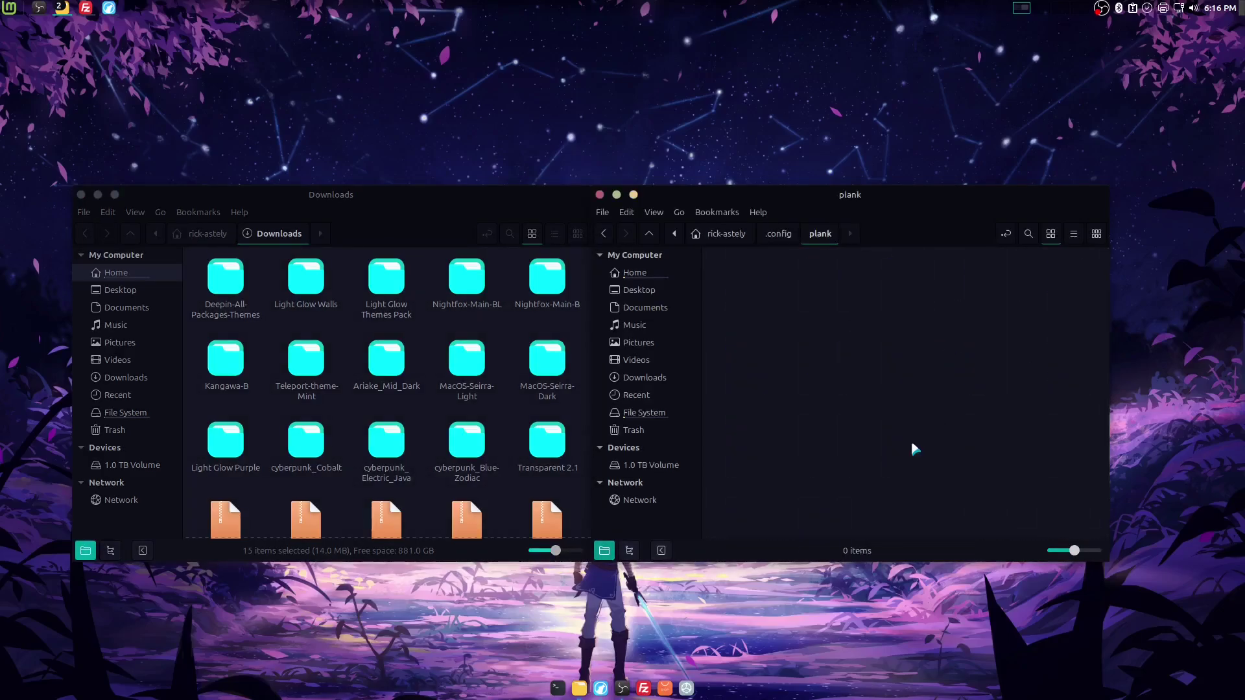
double_click(759, 289)
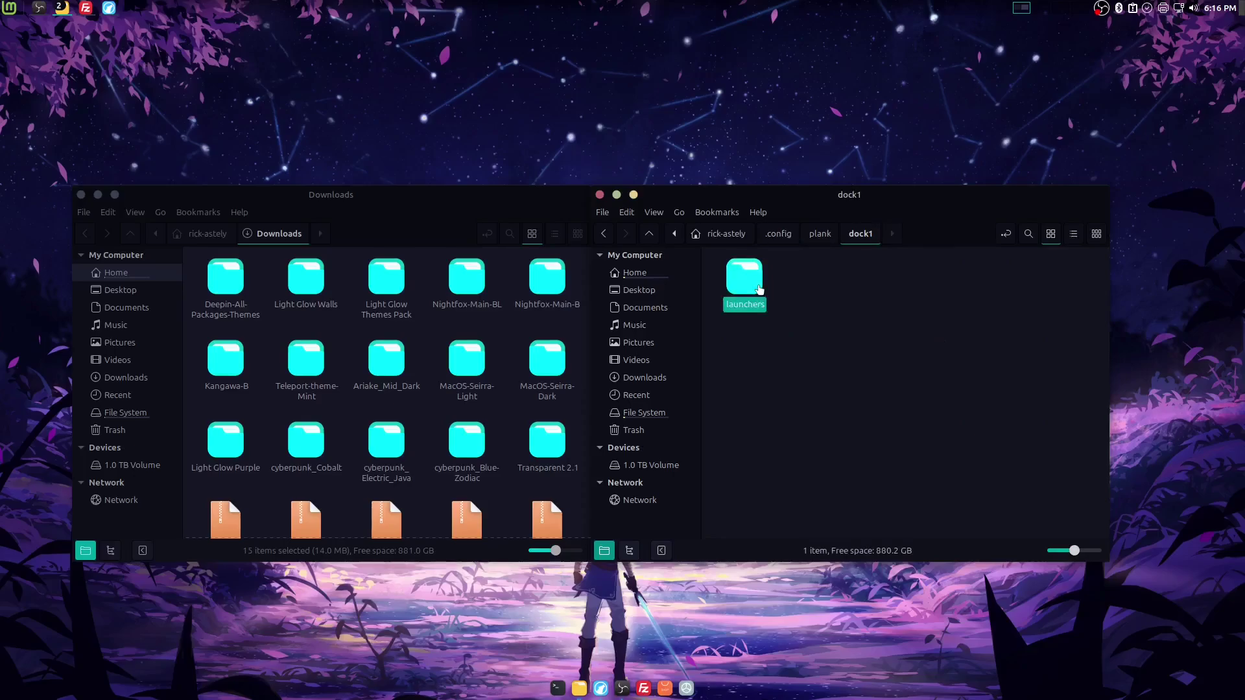
double_click(758, 289)
key(alt+Left)
key(alt+Left)
key(alt+Left)
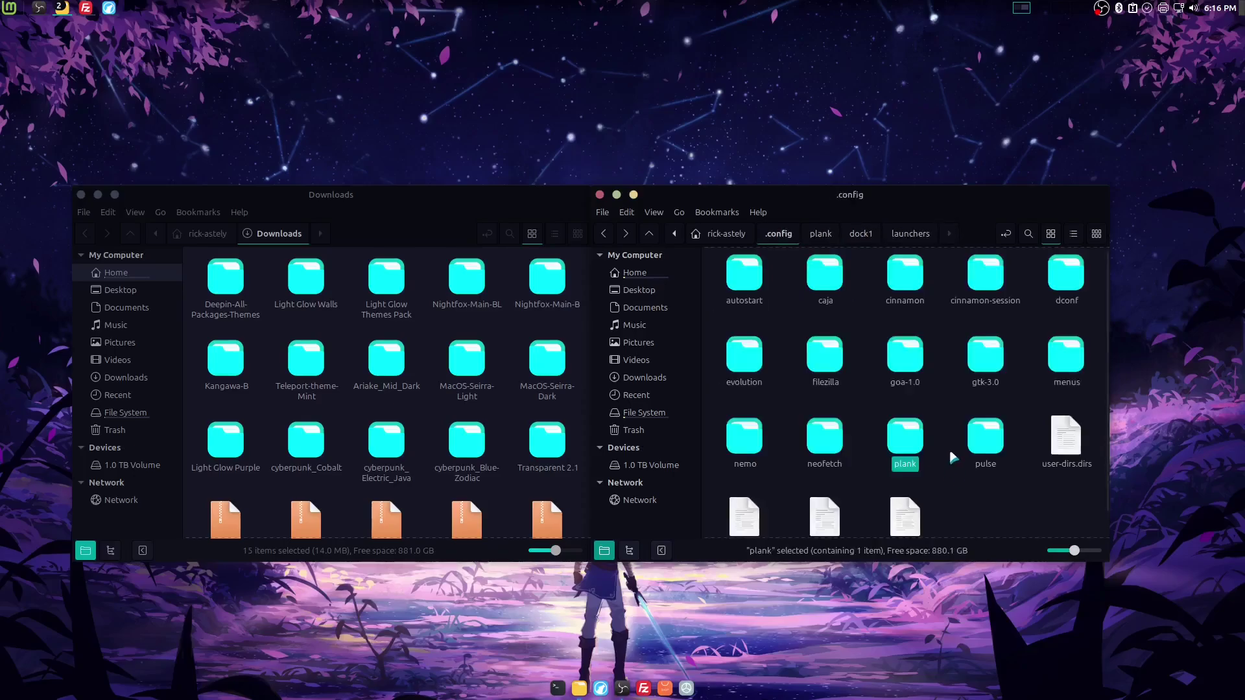
key(alt+Left)
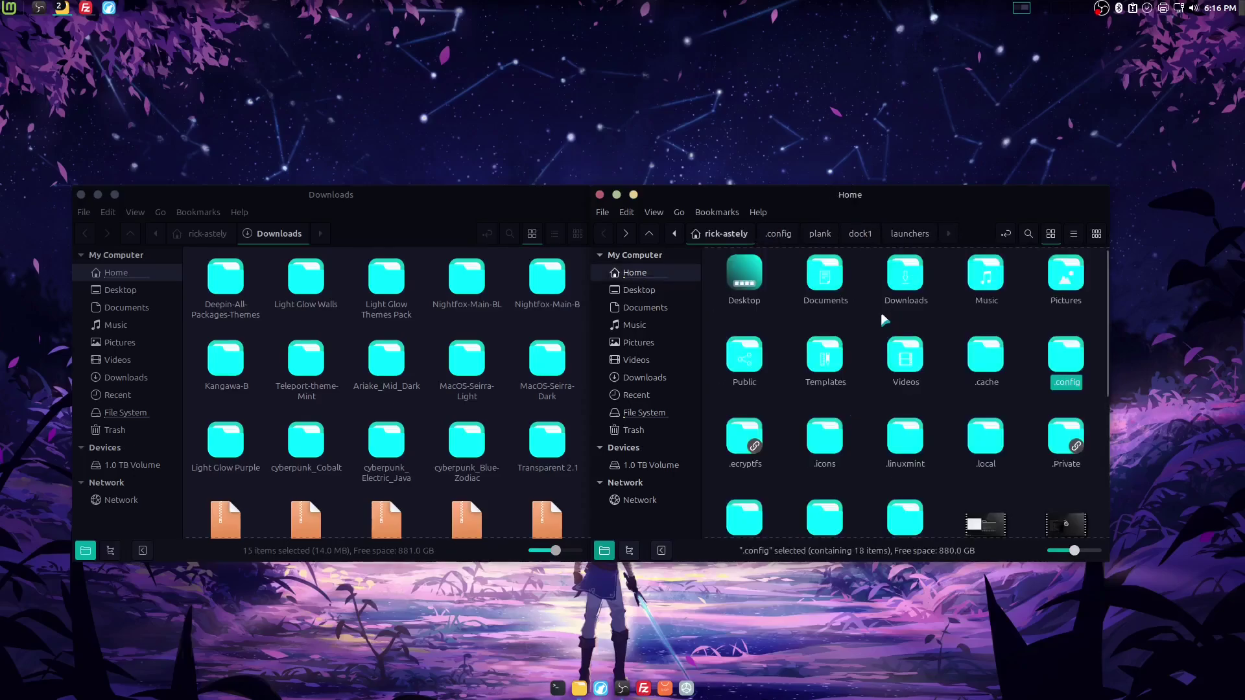
click(881, 316)
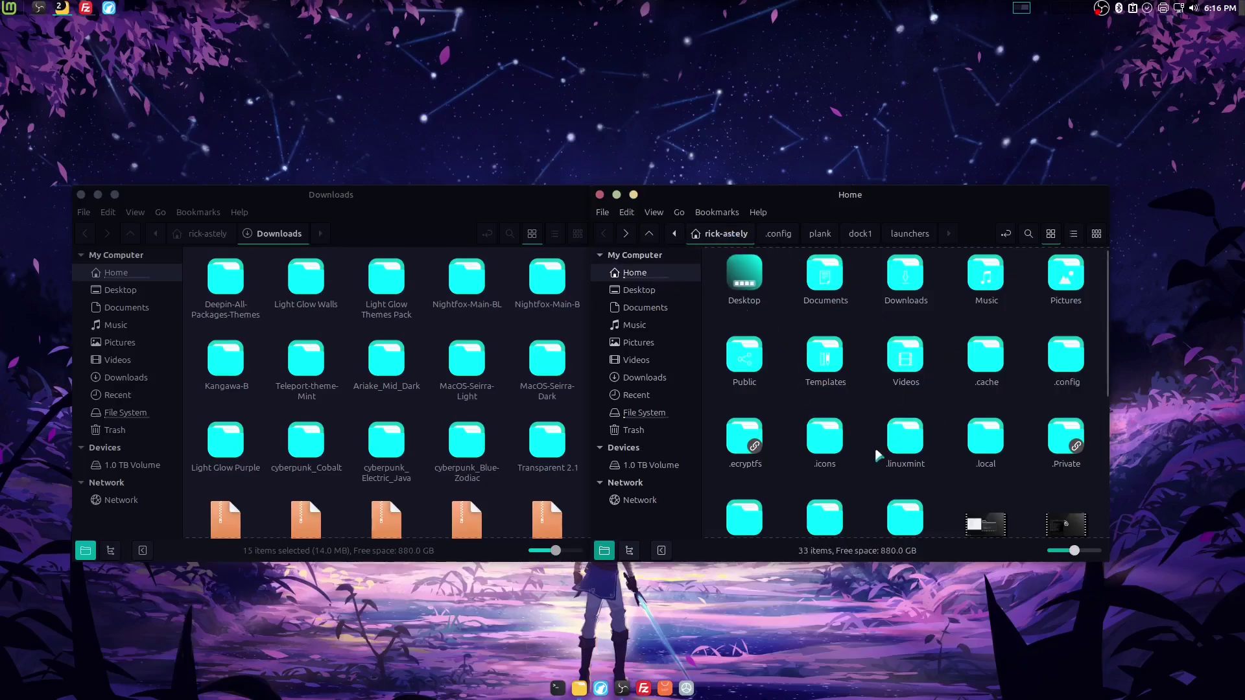
- Open the empty .local/share/plank/themes folder in the right window
double_click(987, 443)
double_click(744, 278)
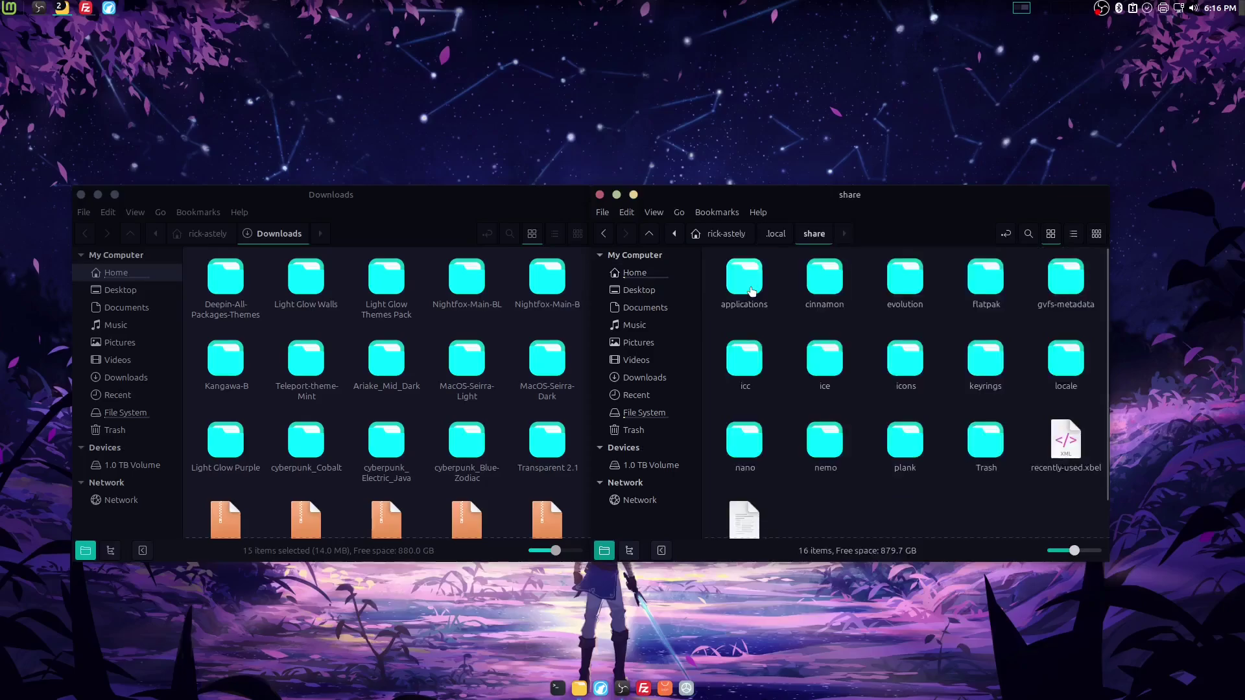
double_click(901, 447)
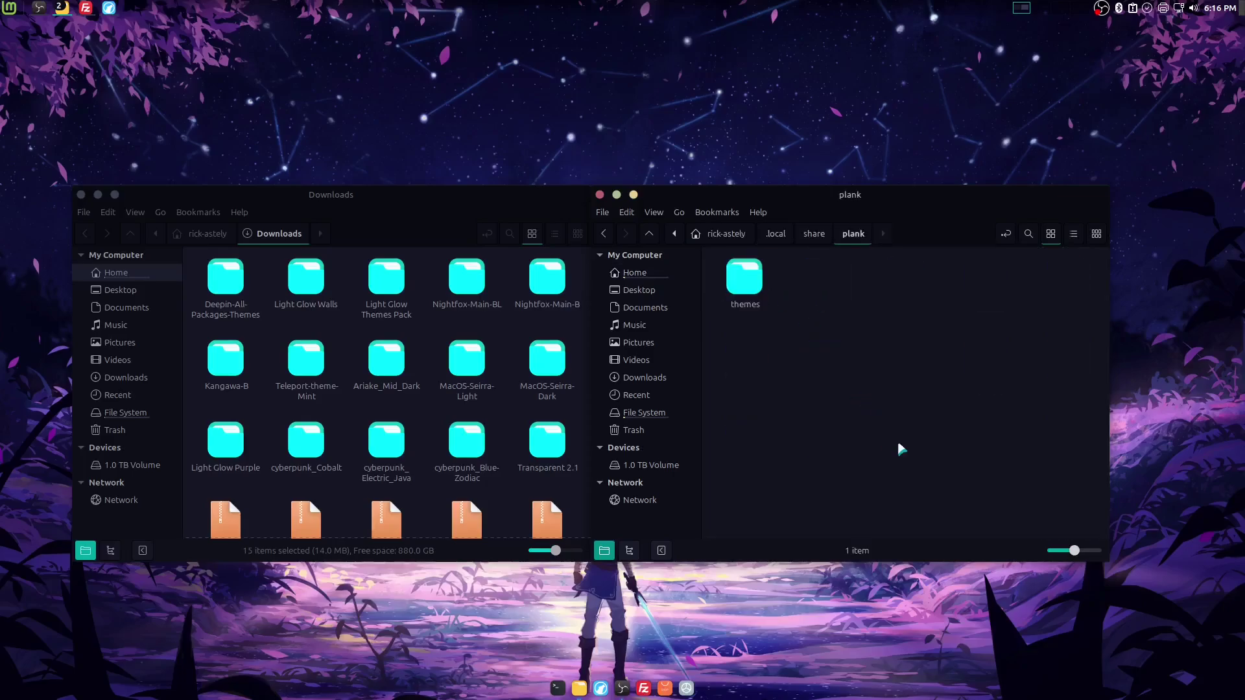
double_click(751, 296)
- Move the six Deepin theme folders from Deepin-All-Packages-Themes into themes, then return to Downloads
double_click(233, 280)
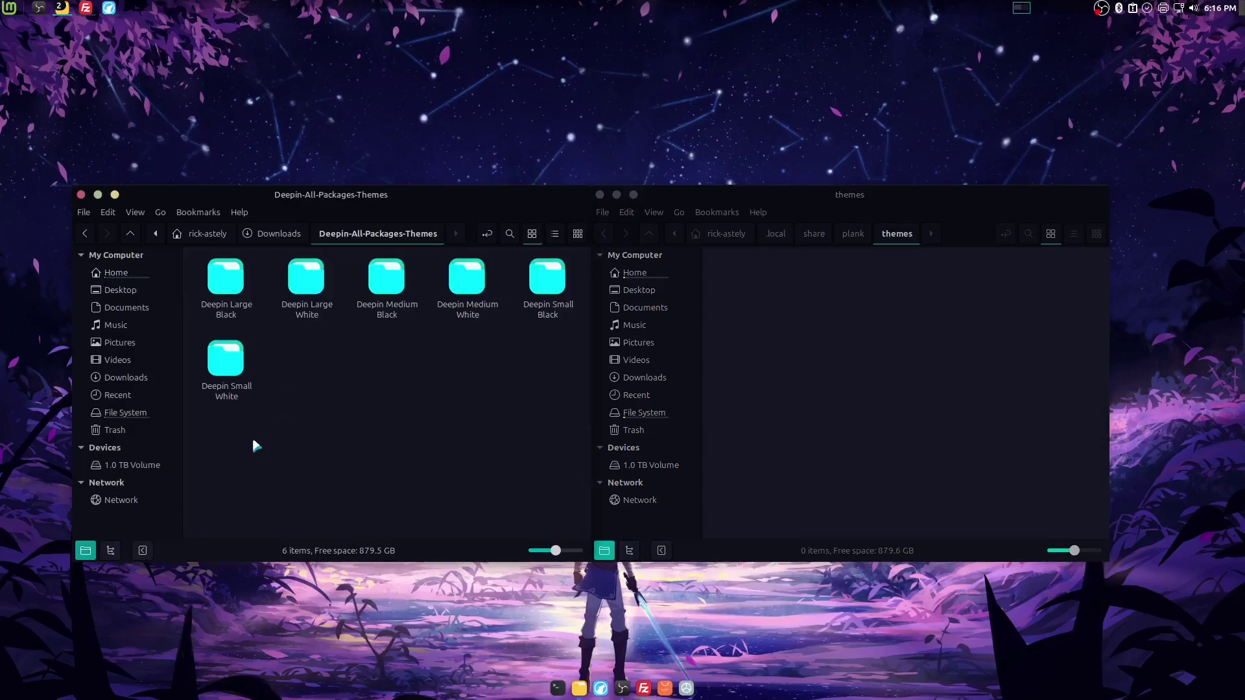
double_click(241, 285)
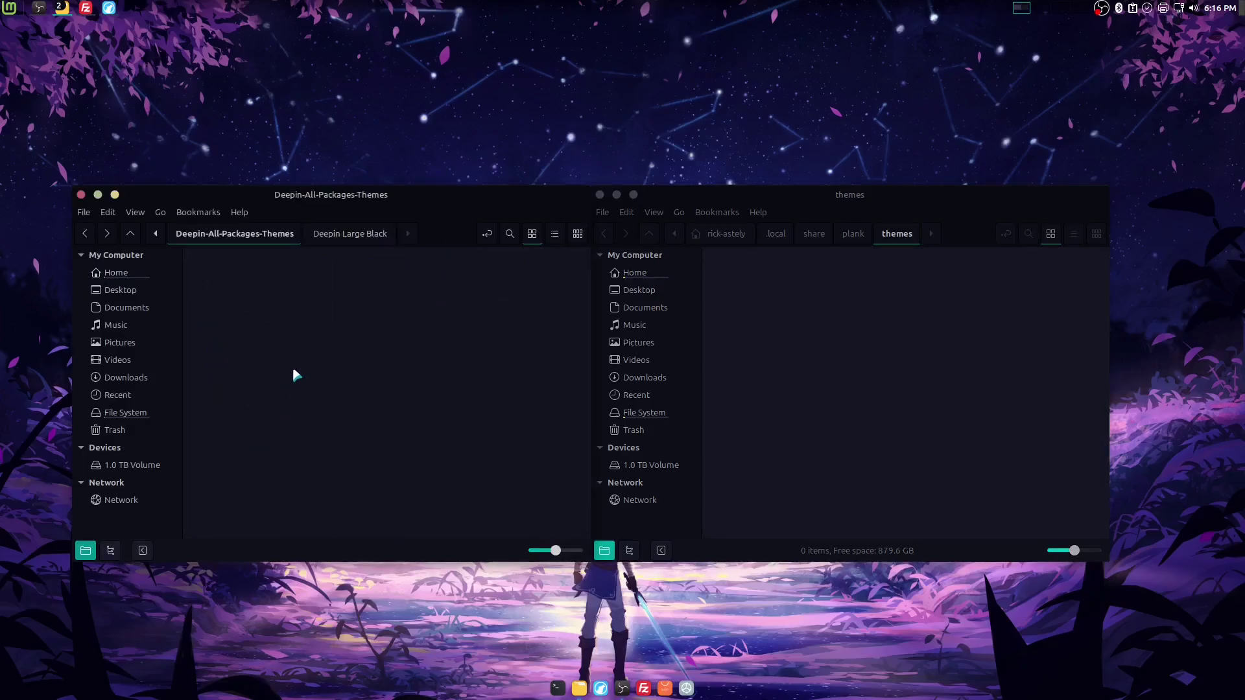
drag(214, 435, 904, 321)
key(alt+Up)
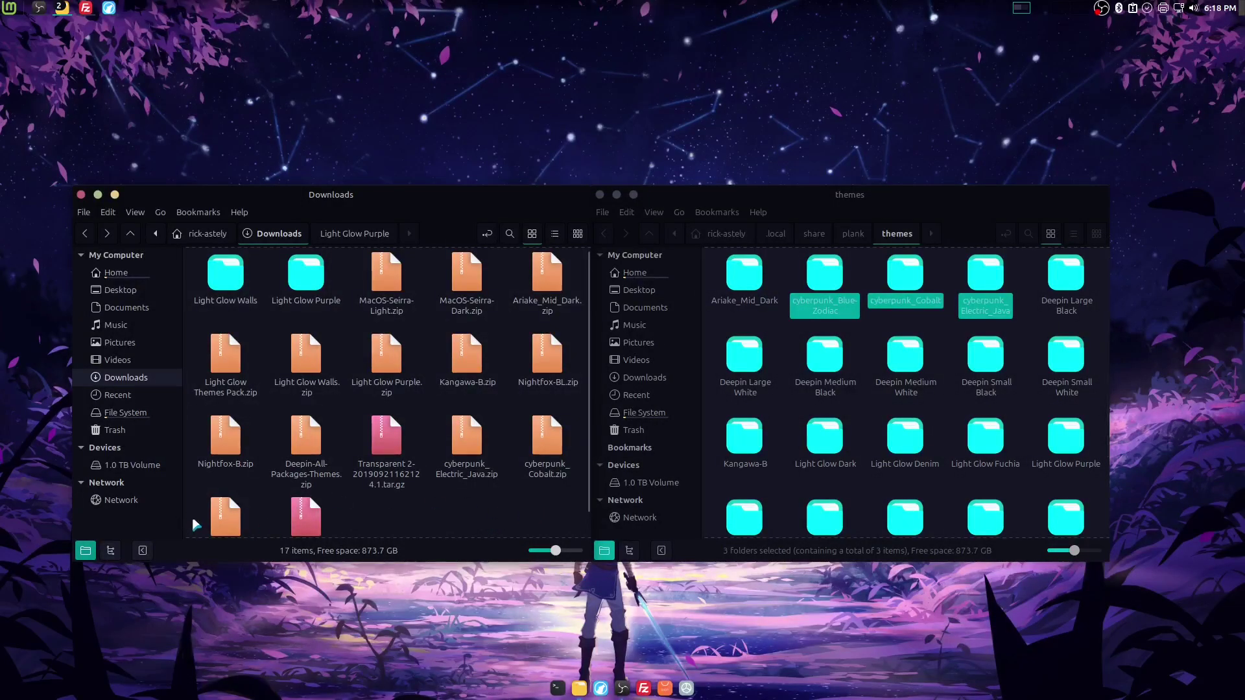
- Delete most of the leftover extracted items in Downloads
drag(556, 499, 300, 267)
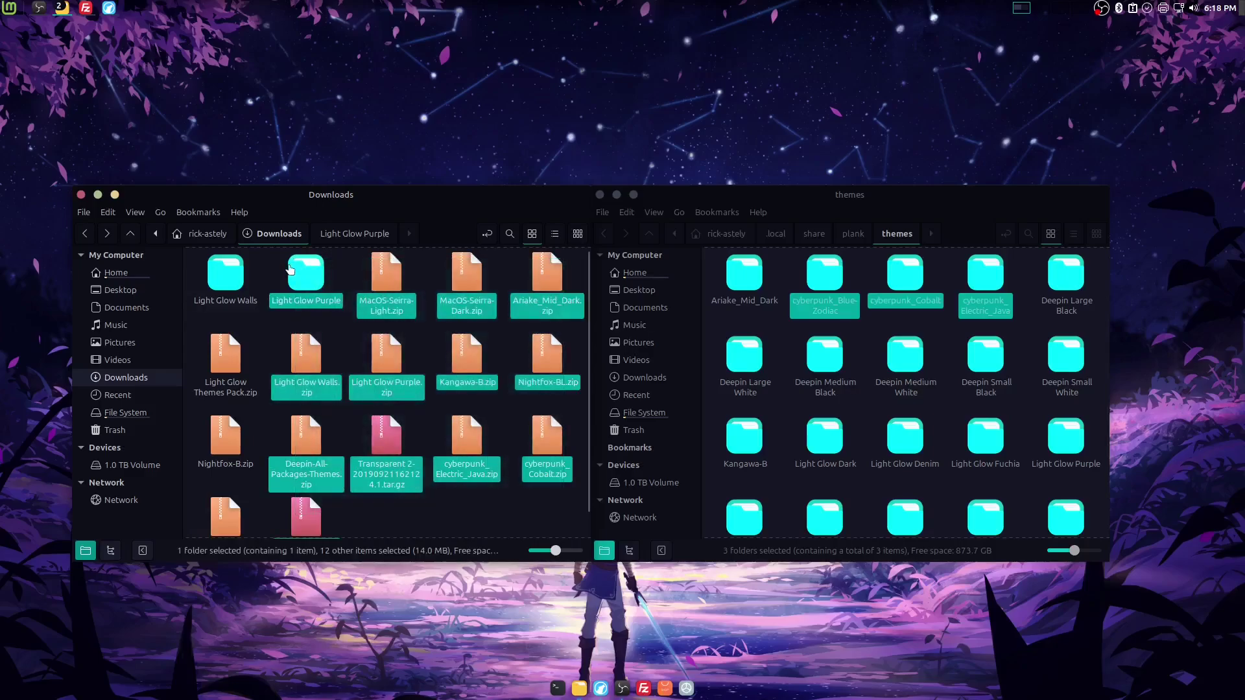
right_click(303, 270)
click(357, 386)
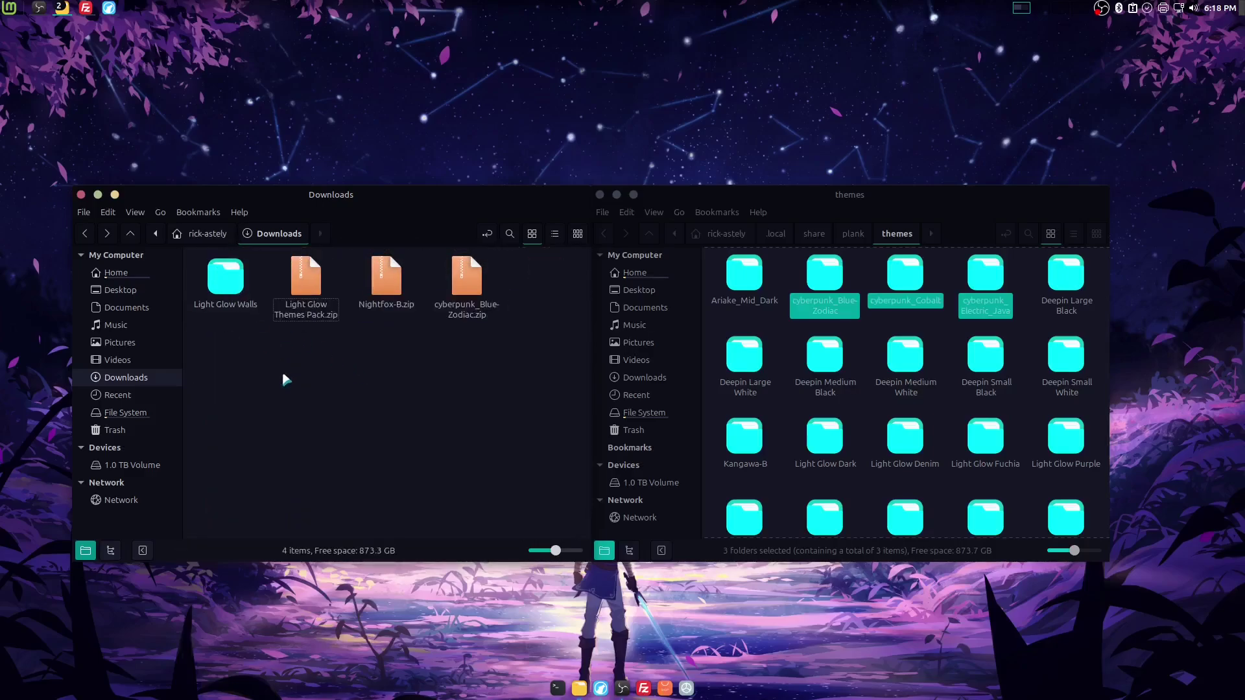
- Trash the three theme zip archives, then open Light Glow Walls and minimize it
drag(318, 353, 494, 271)
right_click(470, 275)
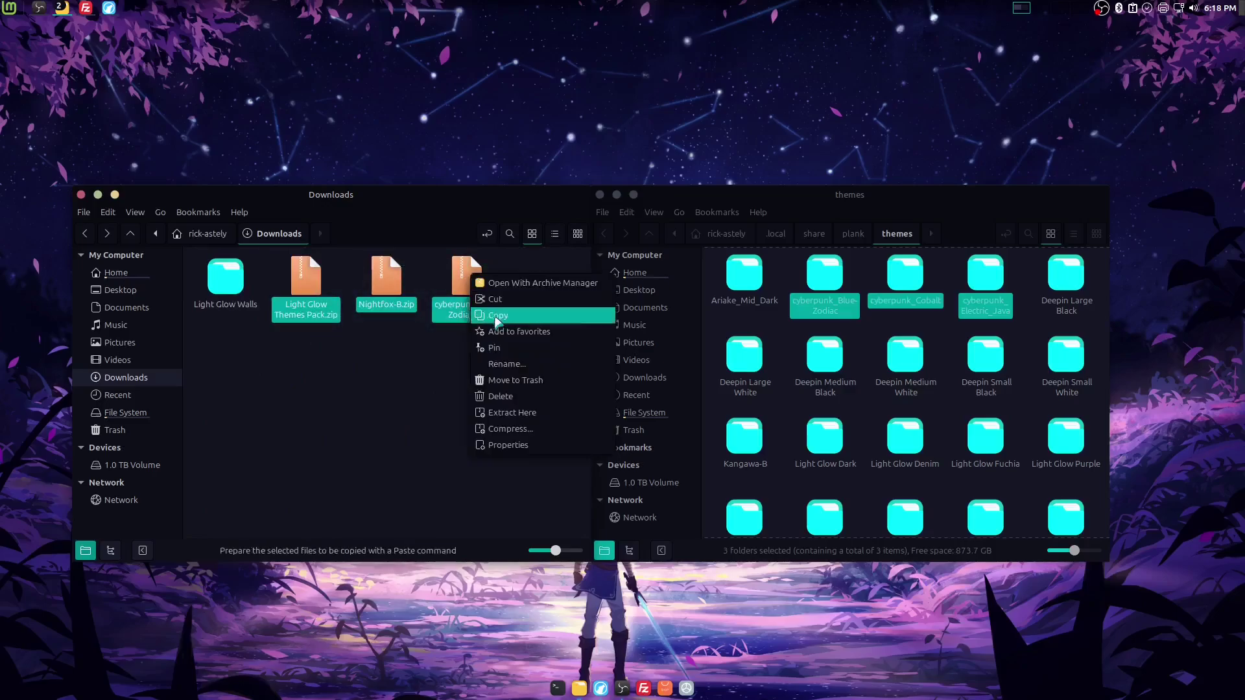
click(544, 383)
double_click(212, 282)
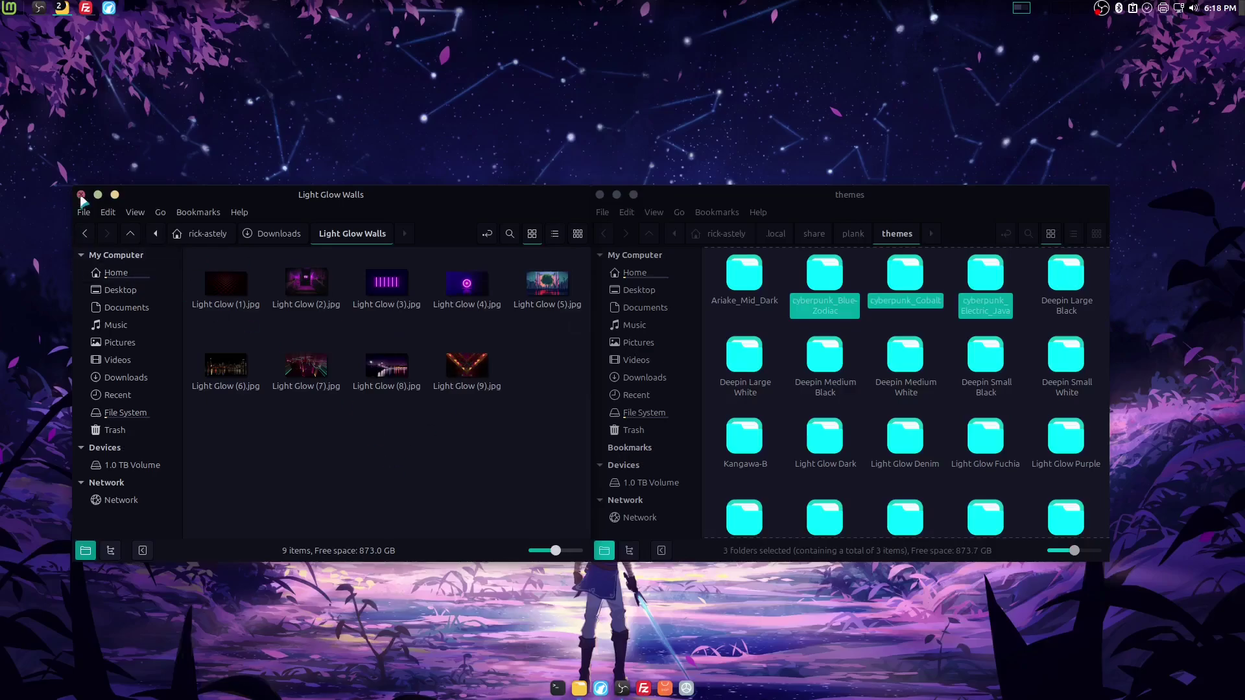
click(117, 195)
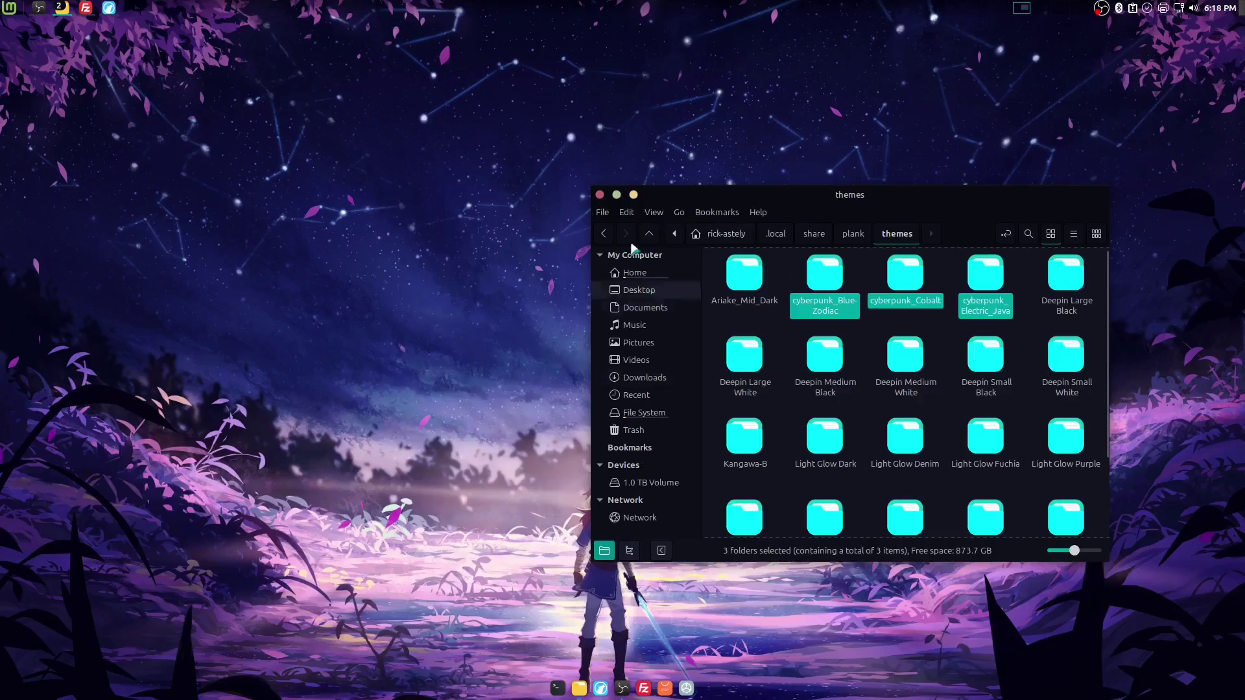
- Close the themes folder window and open Plank Preferences from the dock
click(600, 195)
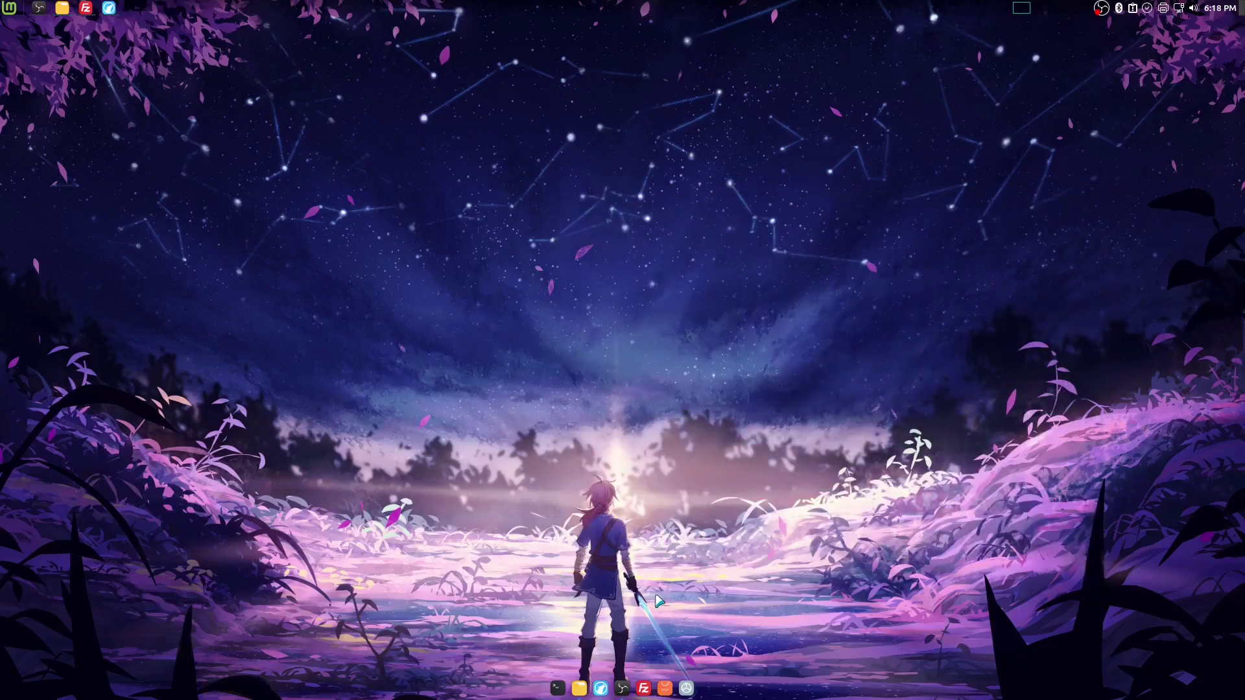
right_click(642, 685)
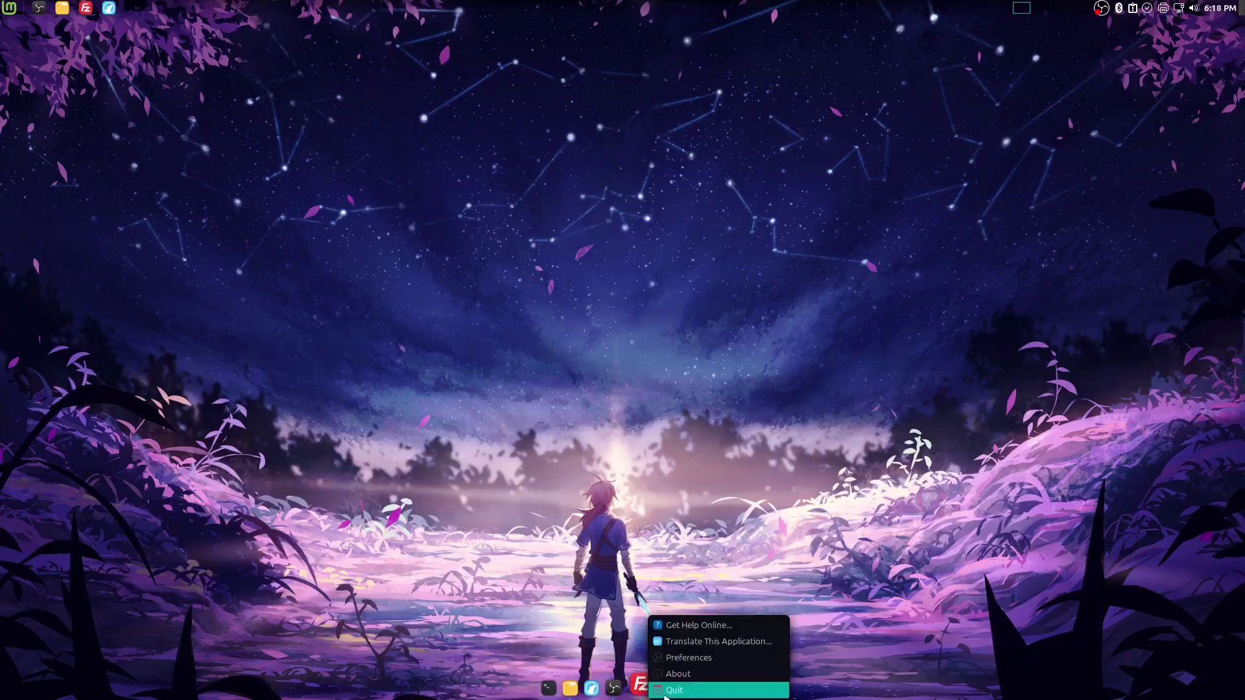
click(687, 665)
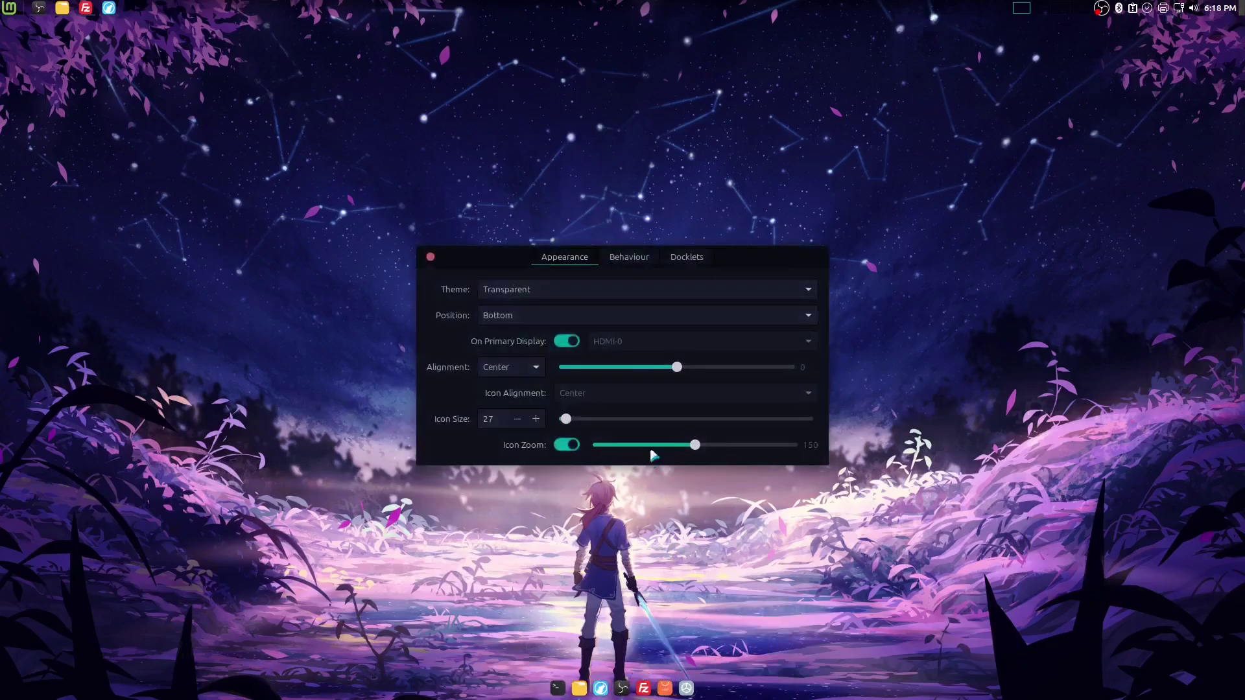
- Preview the Ariake_Mid_Dark, Deepin Large Black and Deepin Medium Black dock themes
click(611, 293)
mouse_move(584, 20)
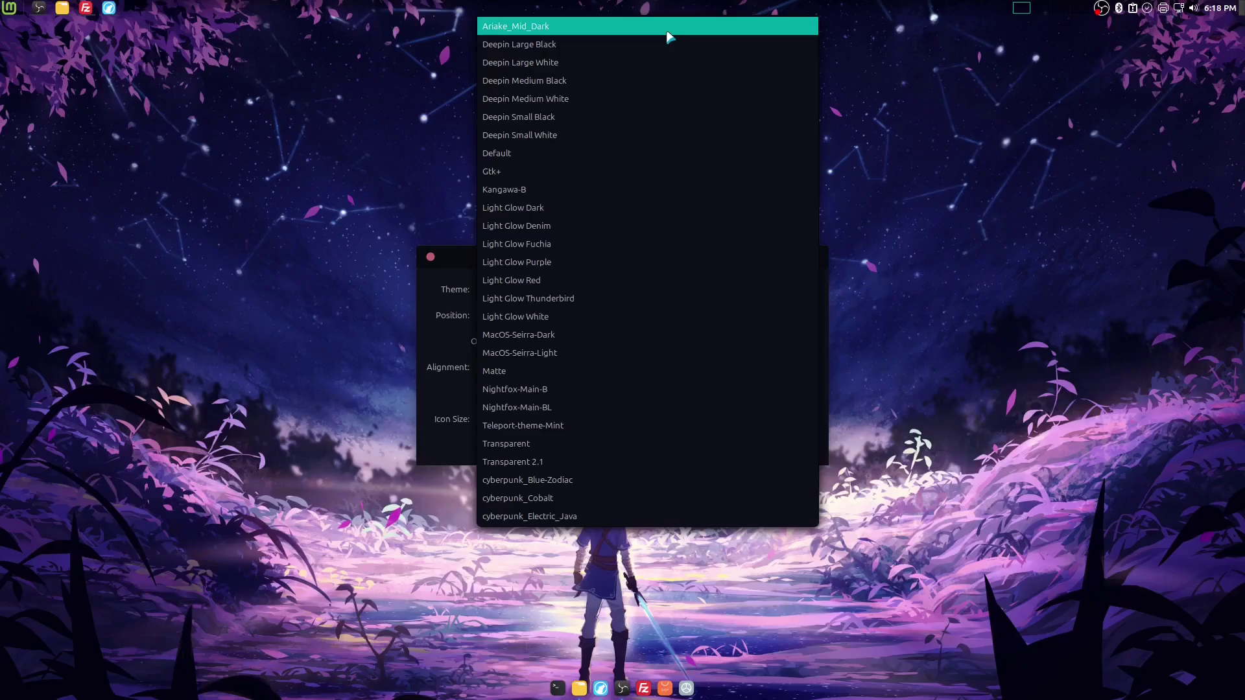
click(666, 27)
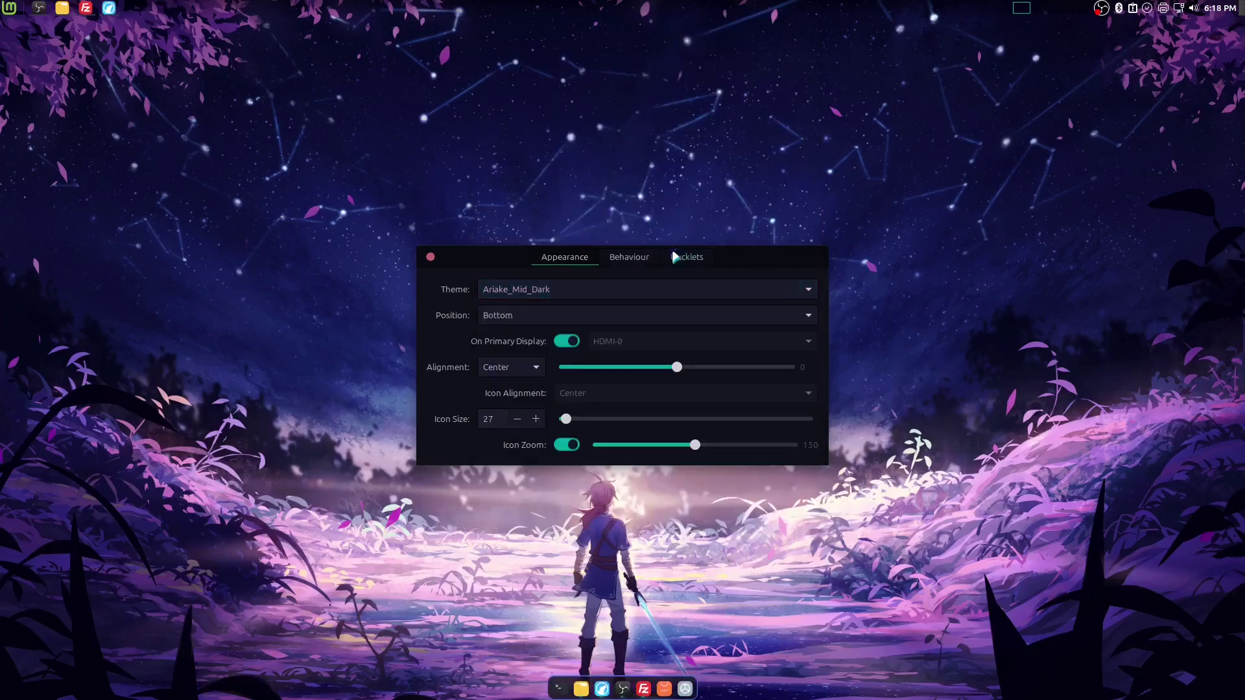
click(659, 293)
click(658, 285)
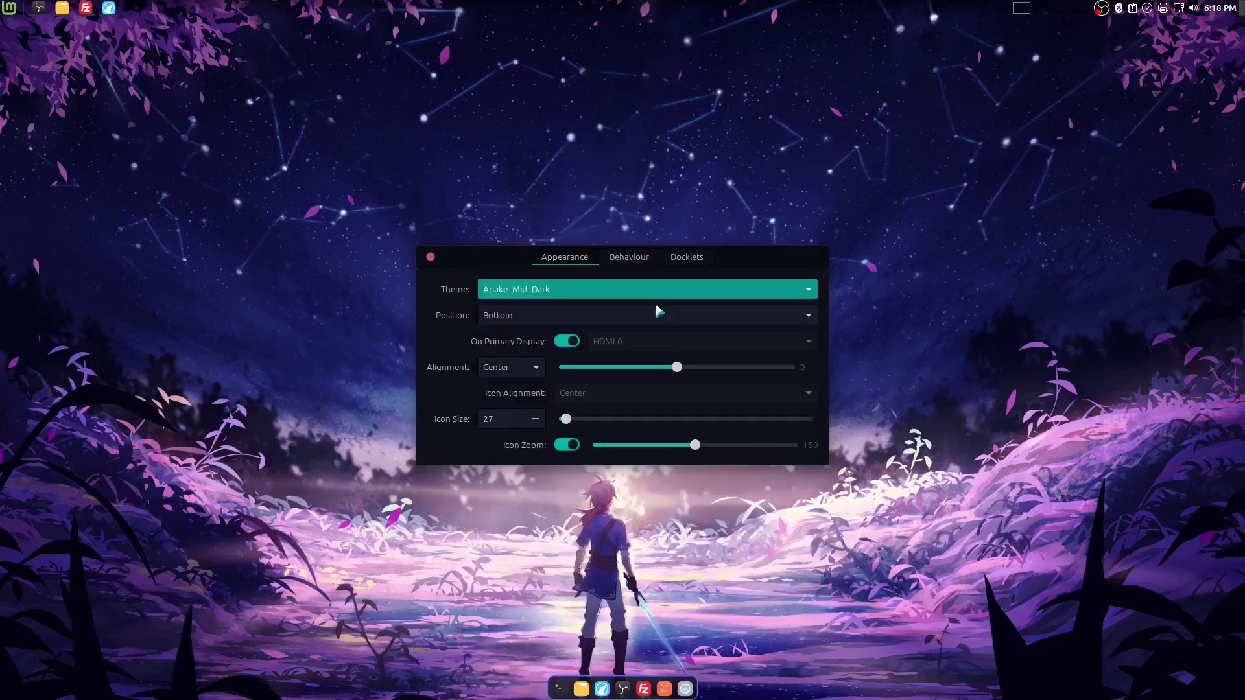
click(649, 293)
click(653, 306)
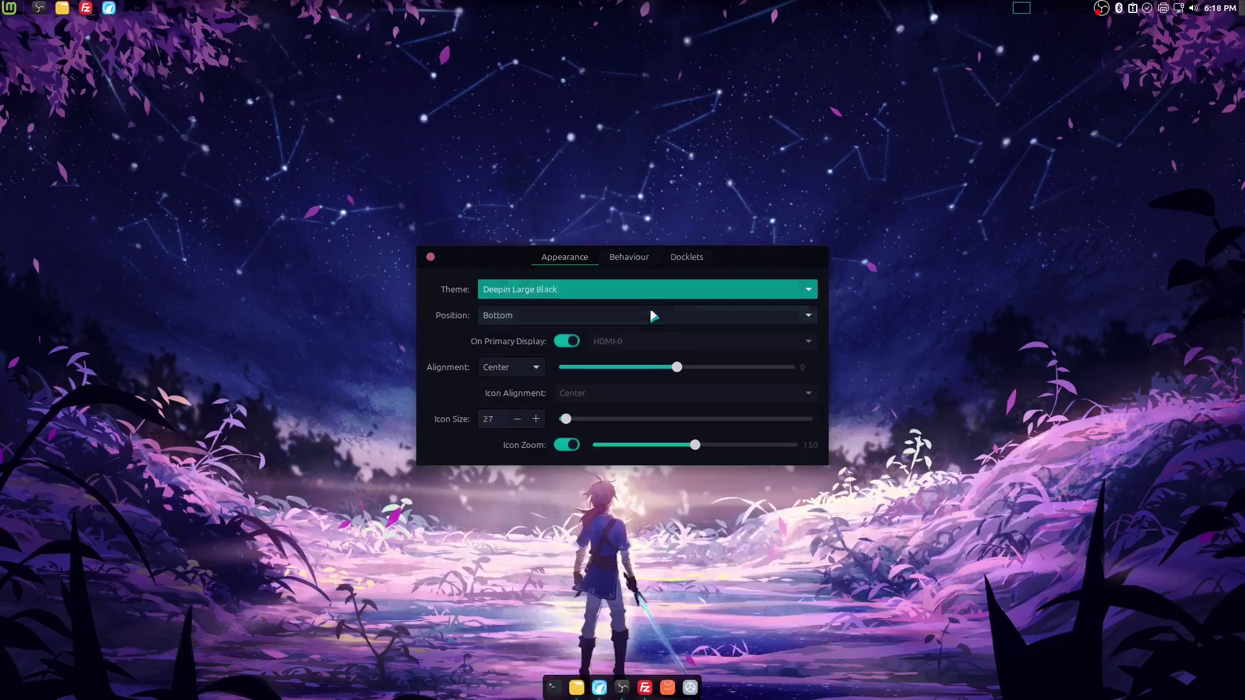
click(653, 291)
click(654, 314)
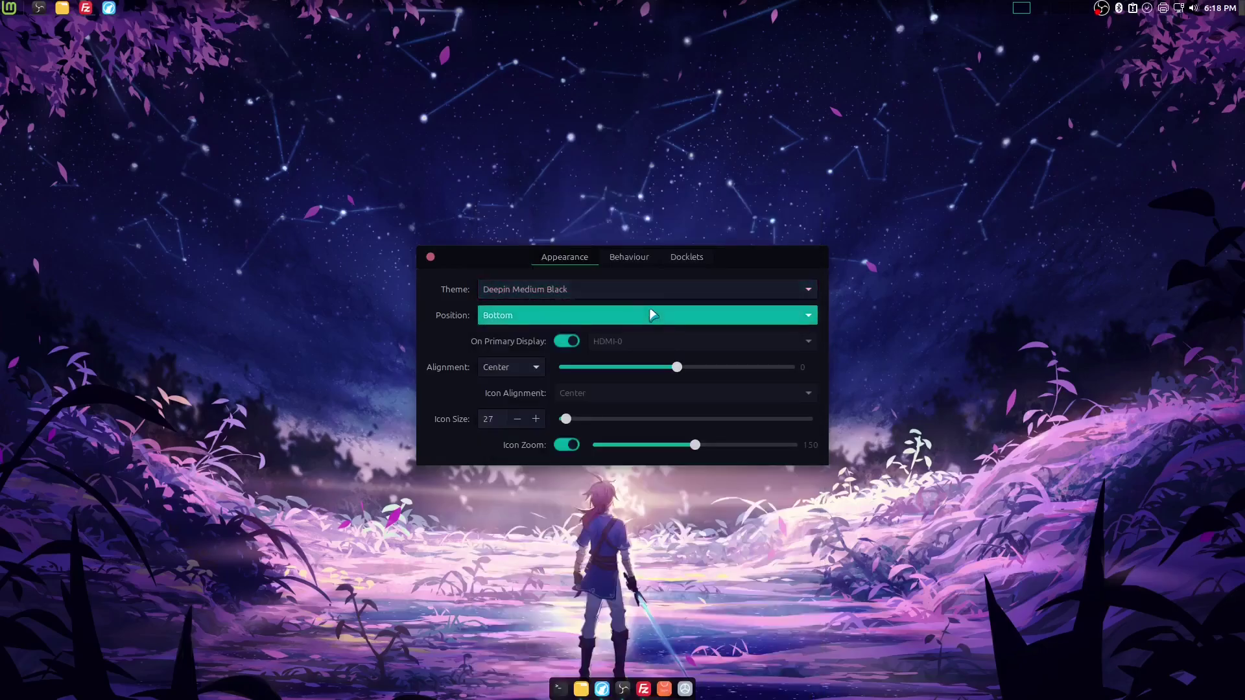
- Preview the Deepin Medium White, Deepin Small Black and cyberpunk_Electric_Java dock themes
click(656, 293)
click(653, 317)
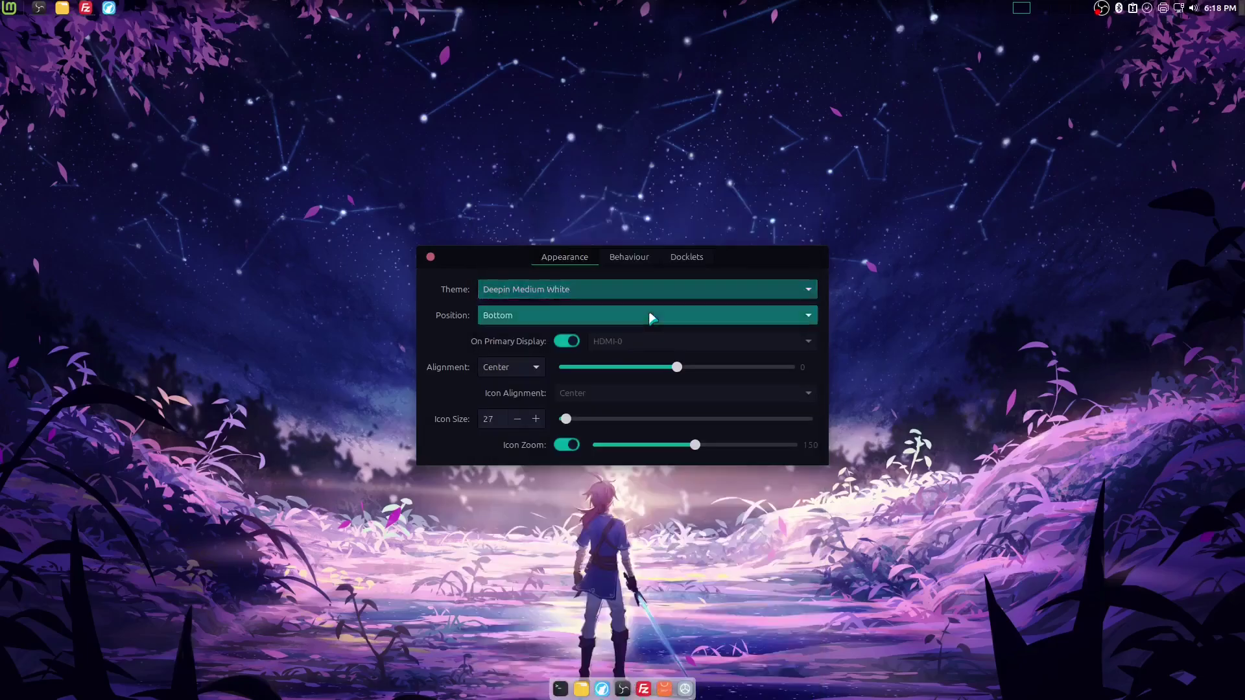
click(660, 296)
click(663, 305)
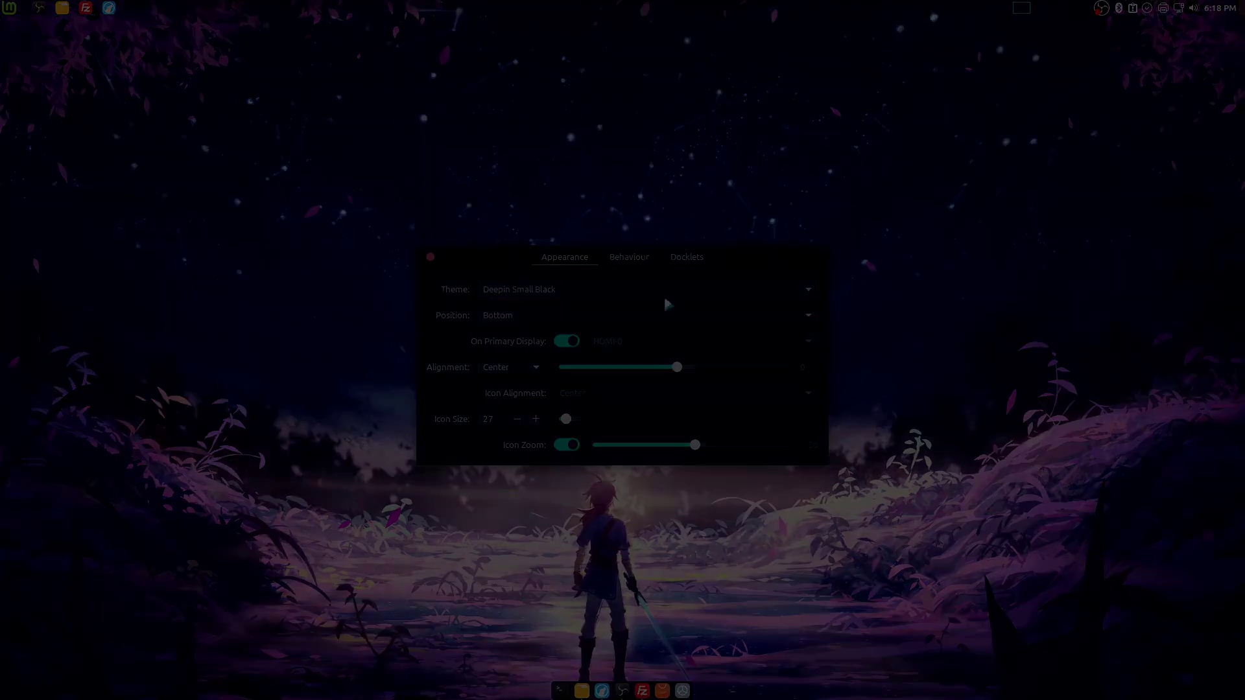
click(663, 293)
click(629, 304)
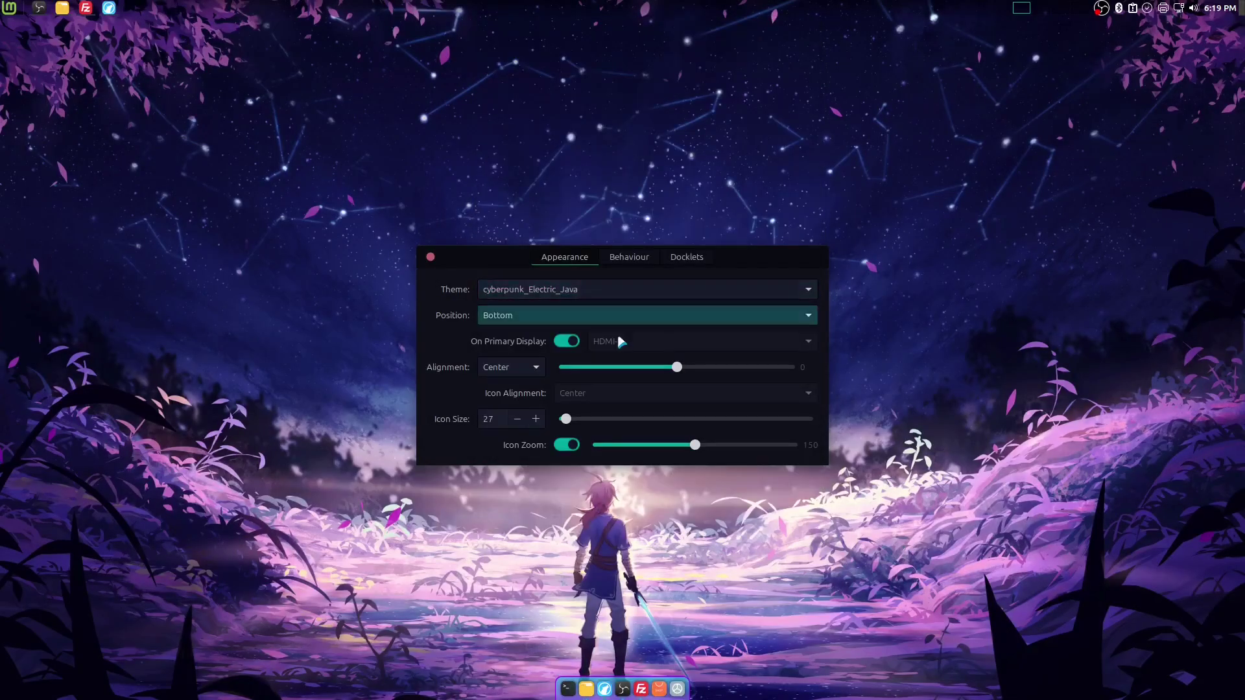
- Apply the cyberpunk_Blue-Zodiac dock theme and close Plank Preferences
click(622, 290)
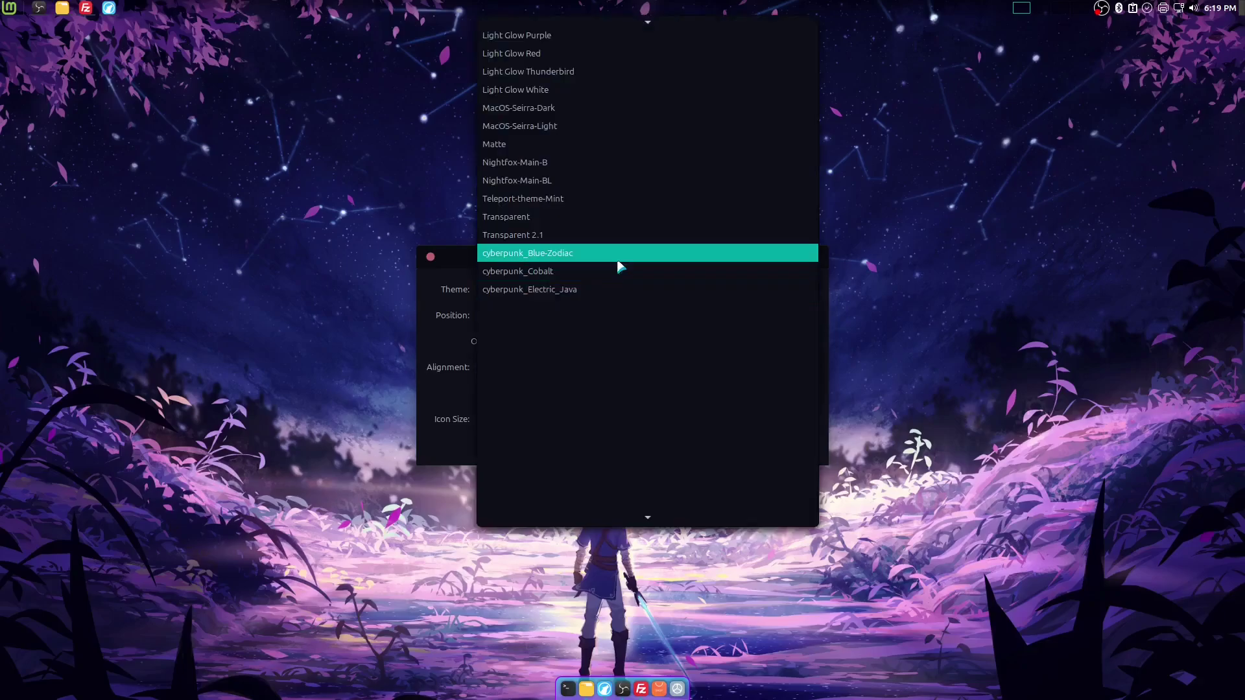
click(618, 260)
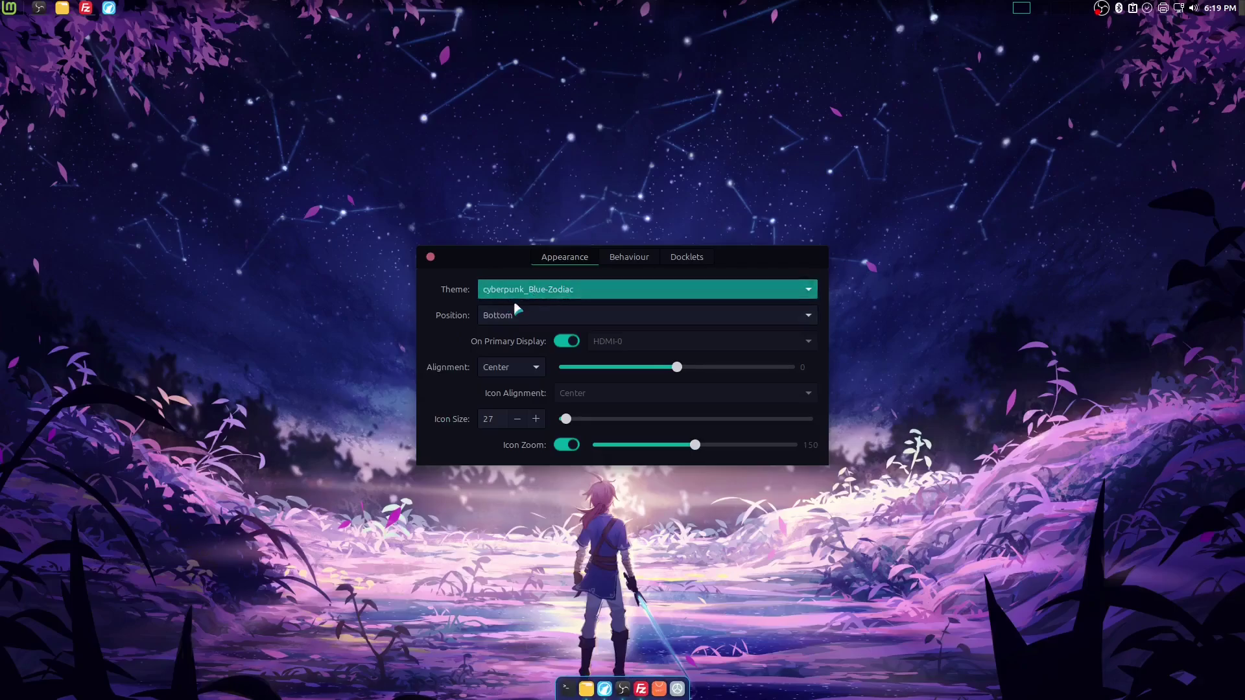
click(429, 257)
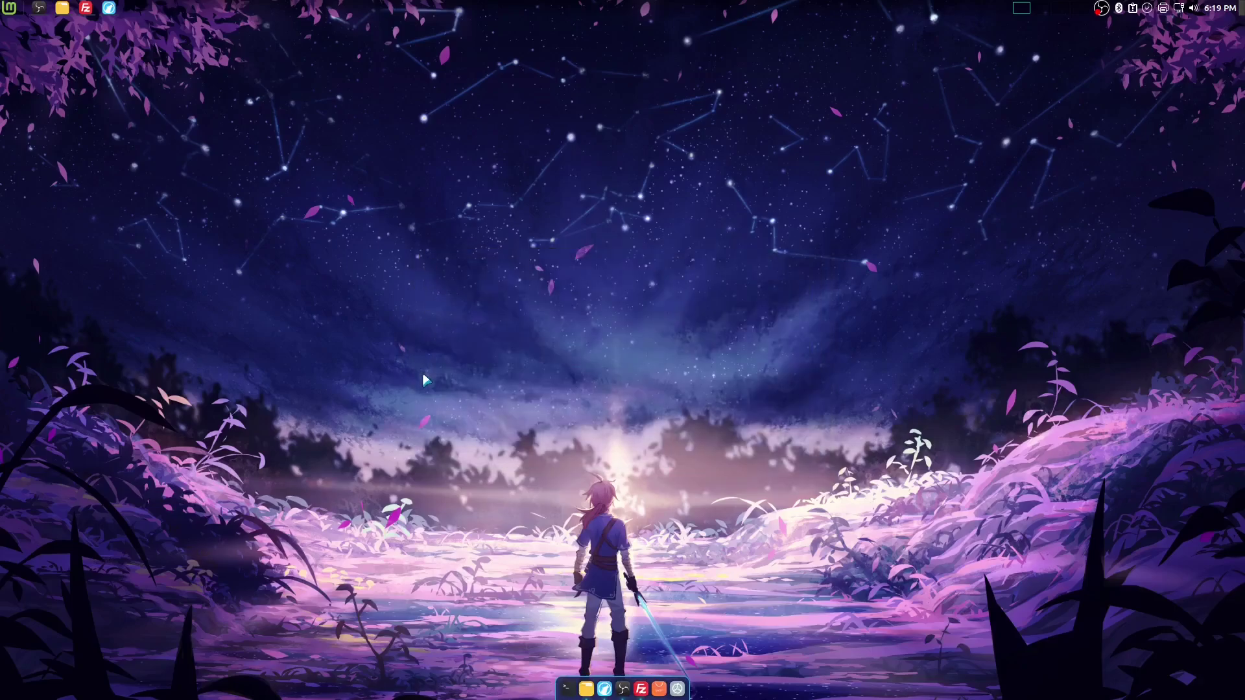
- Open a terminal with Ctrl+Alt+T, then close the Best Plank Themes tab and quit Firefox
key(ctrl+alt+t)
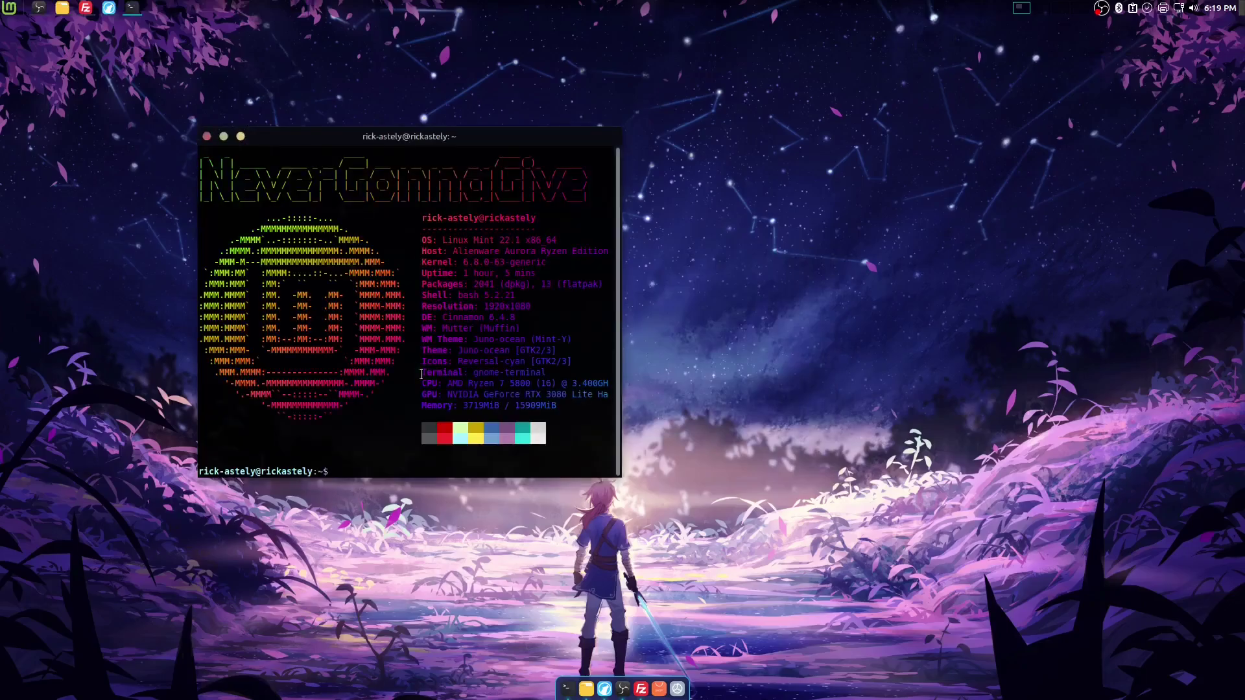
click(604, 689)
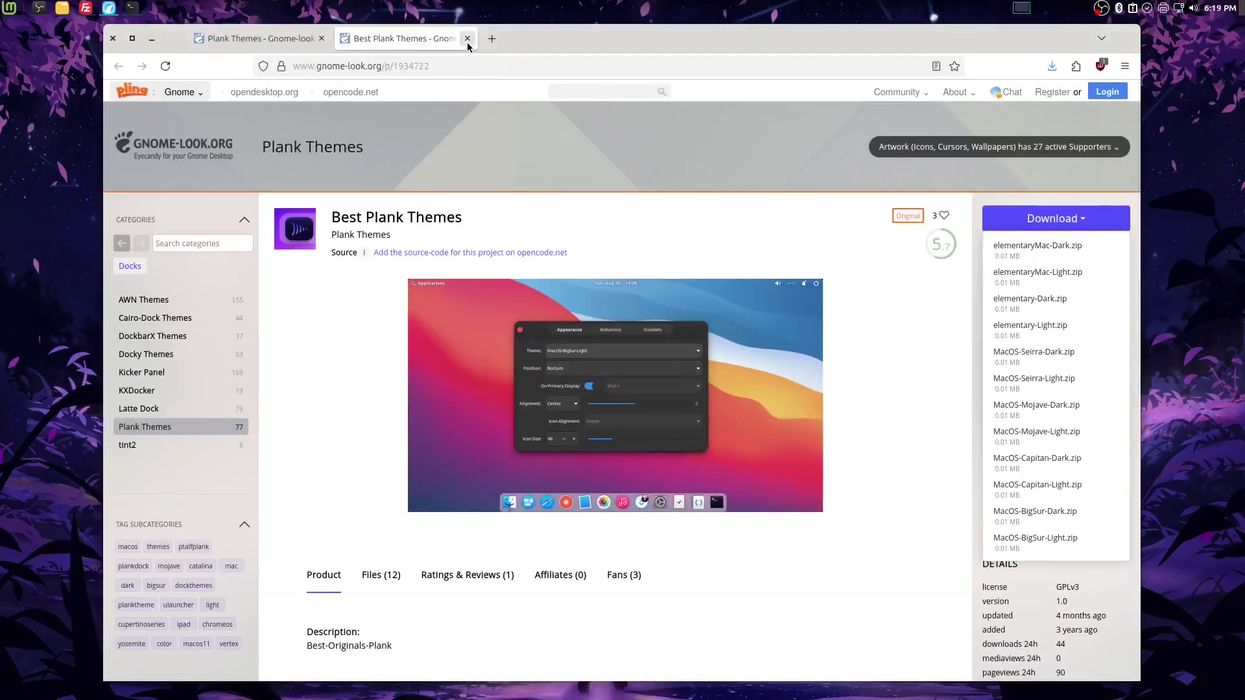
click(467, 39)
click(1125, 66)
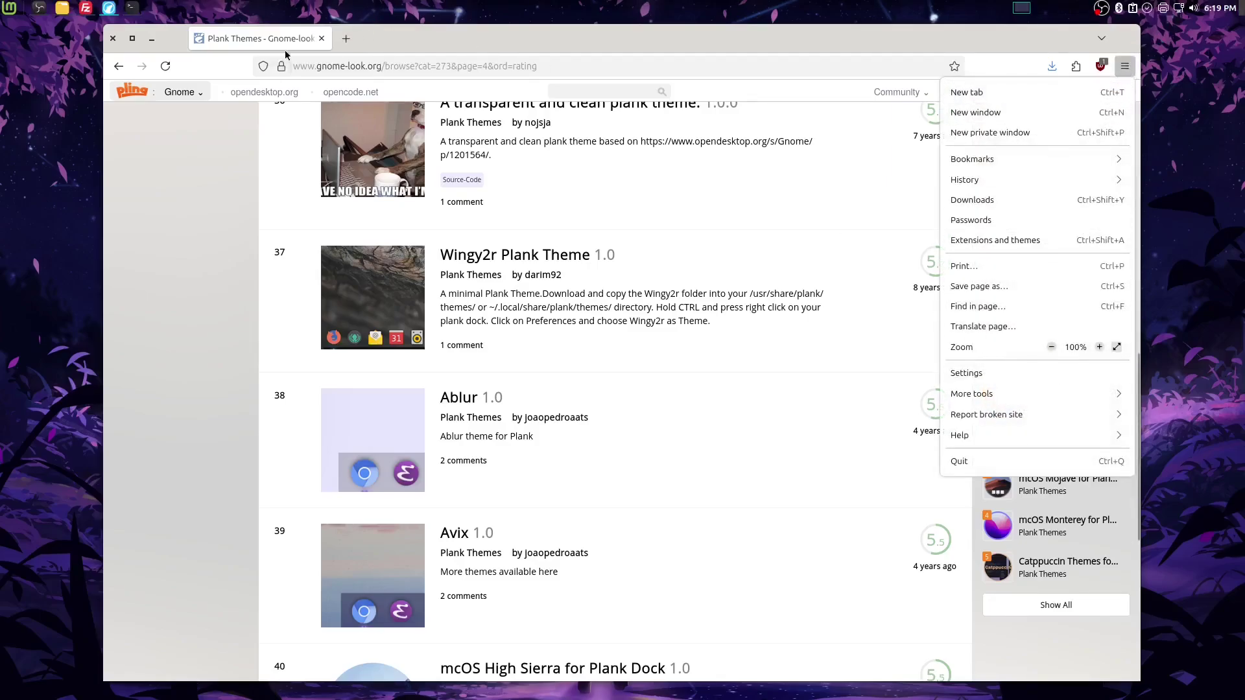
click(322, 40)
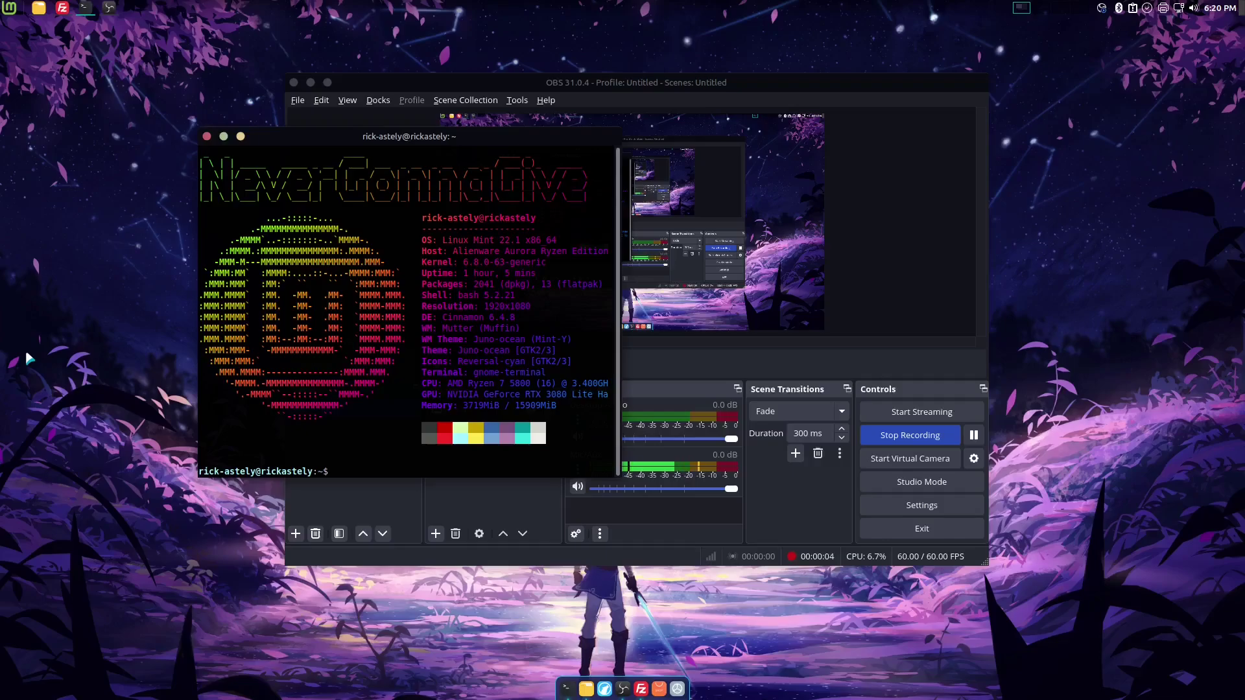
- Run the 'updatez' update alias with the sudo password, then exit the terminal
text(updatez)
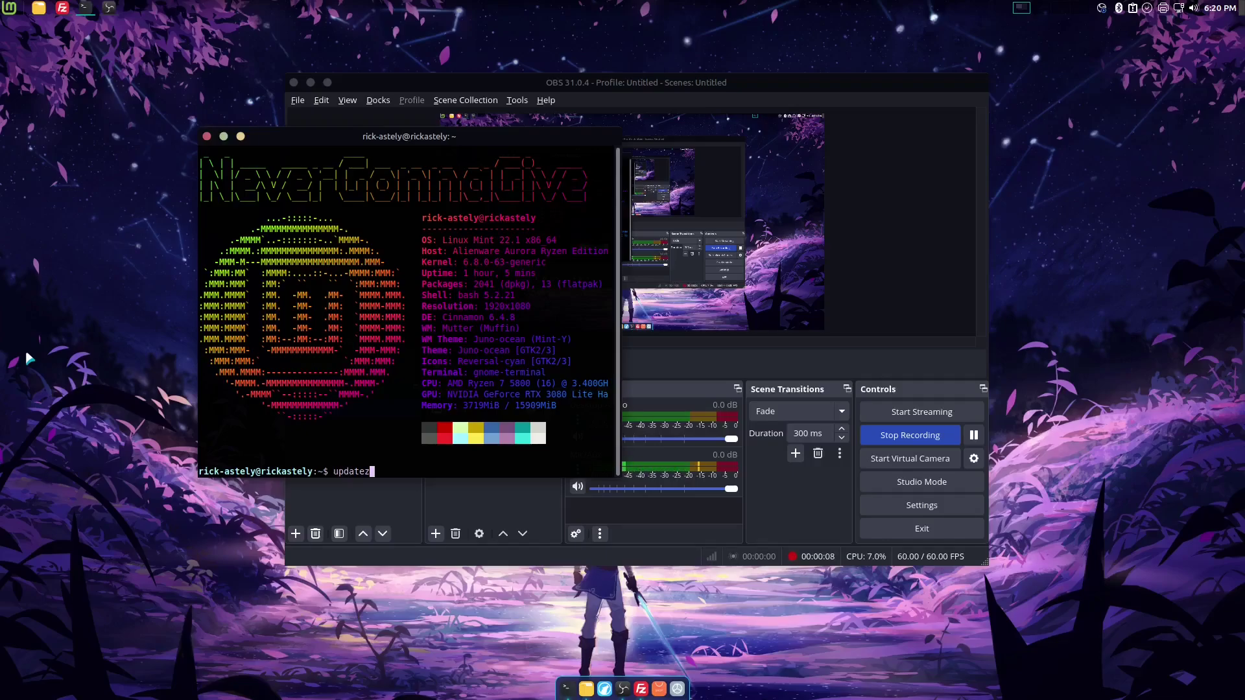
key(Return)
text(*)
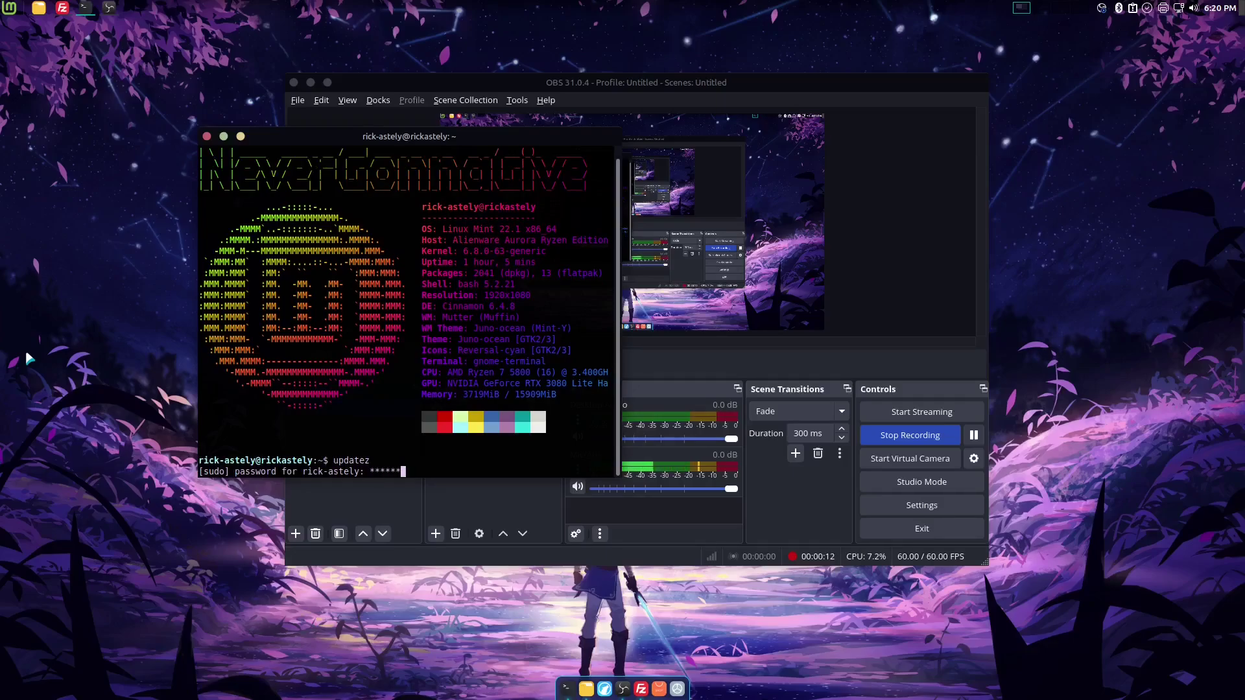
text(********)
key(Return)
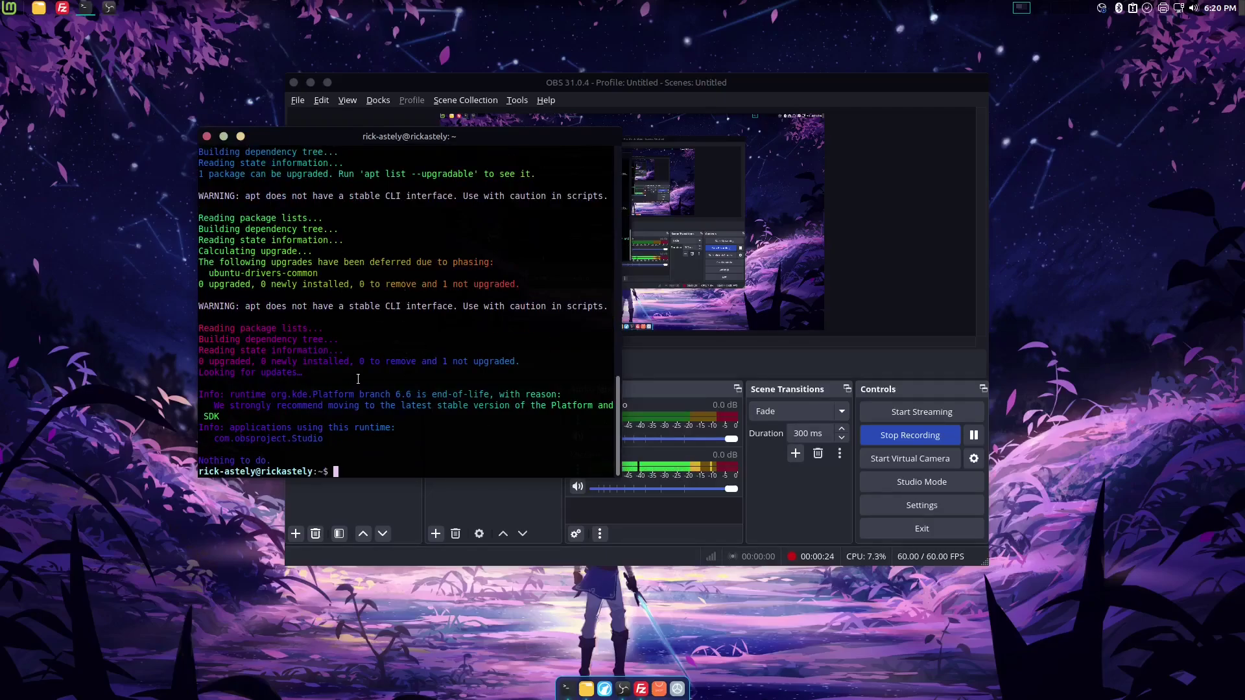
text(exit)
key(Return)
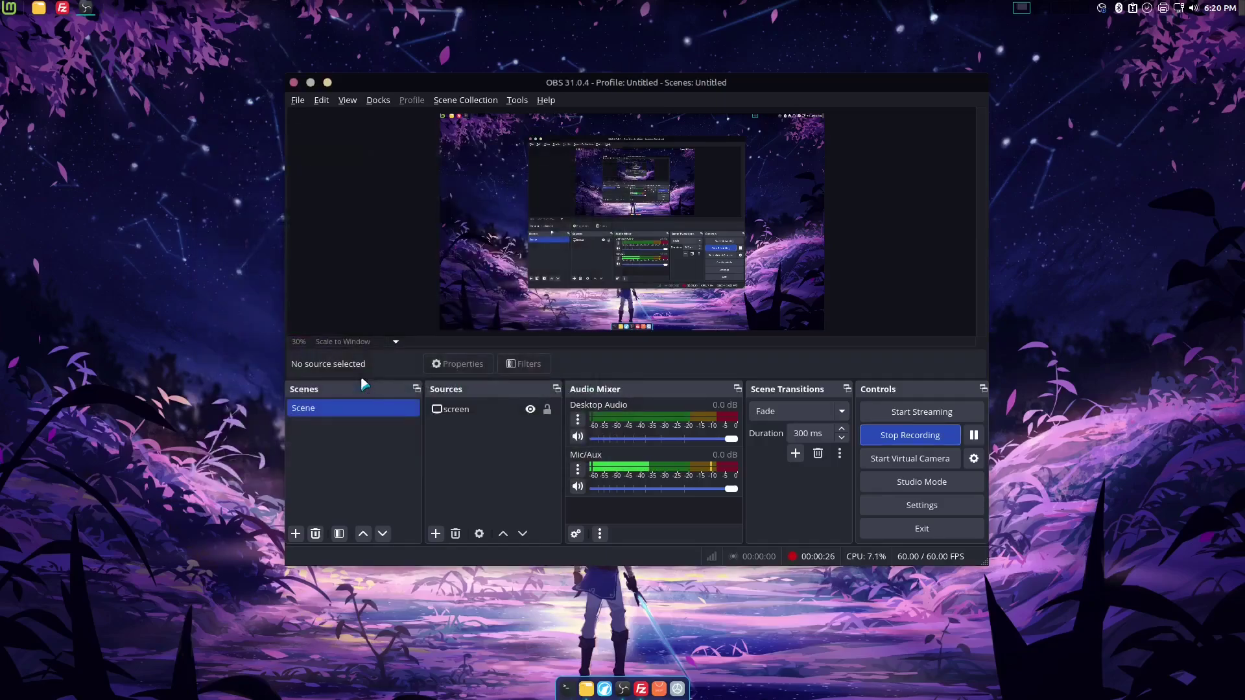